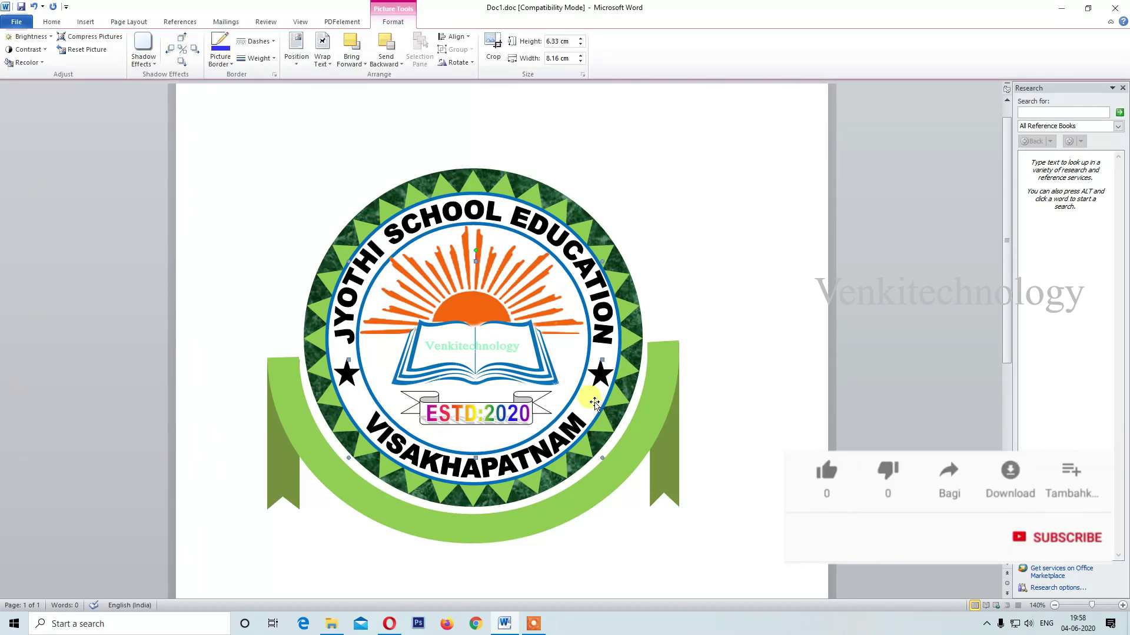
Step: Put a new blank document, Document1, in place of the finished logo preview
left_click(601, 405)
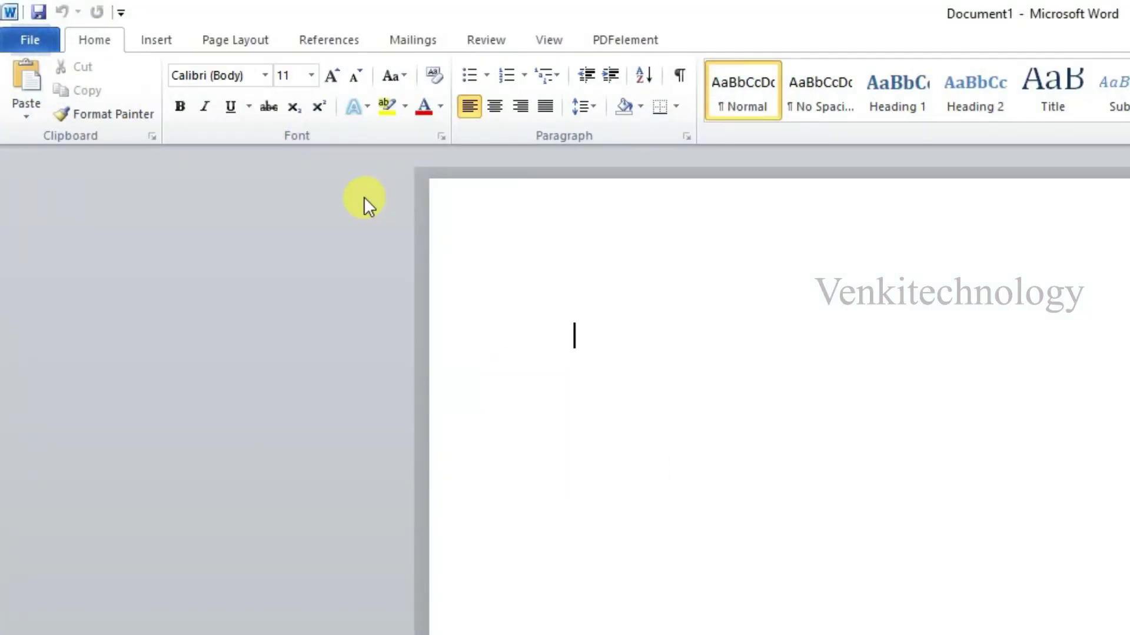
Step: Draw a perfectly round 10.92 cm Donut shape and thin its band with the yellow handle
left_click(157, 43)
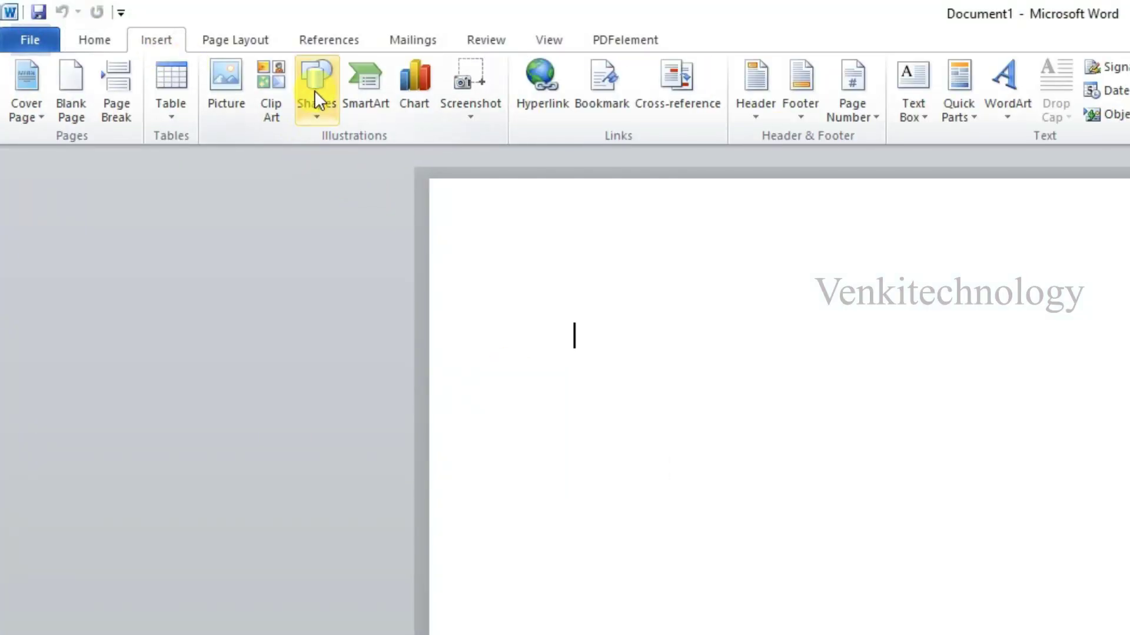
left_click(316, 99)
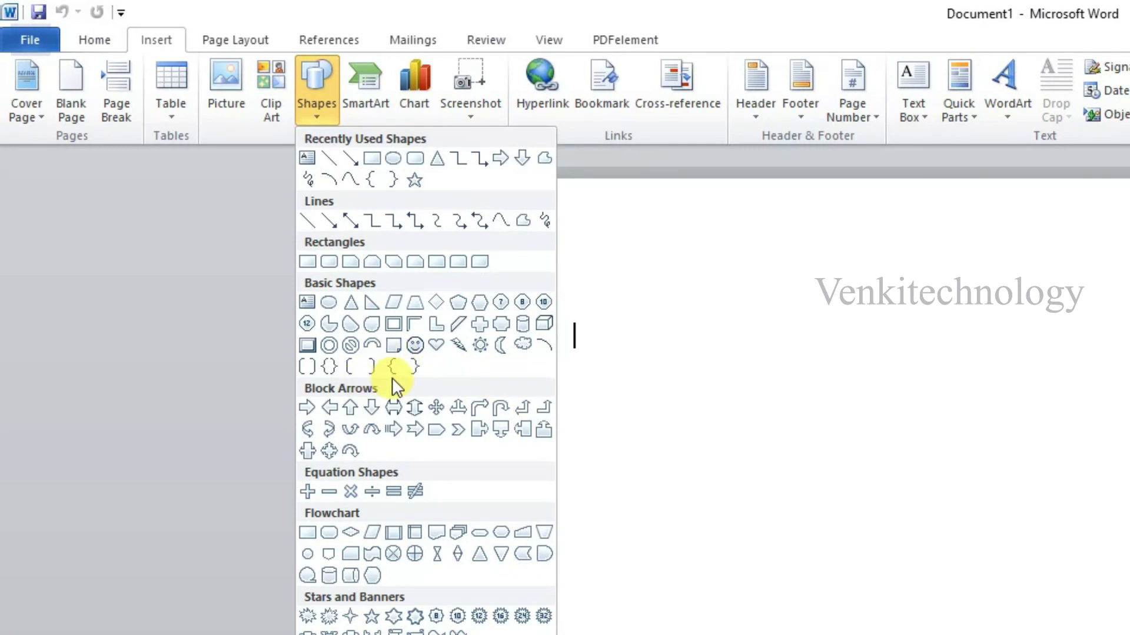
left_click(329, 344)
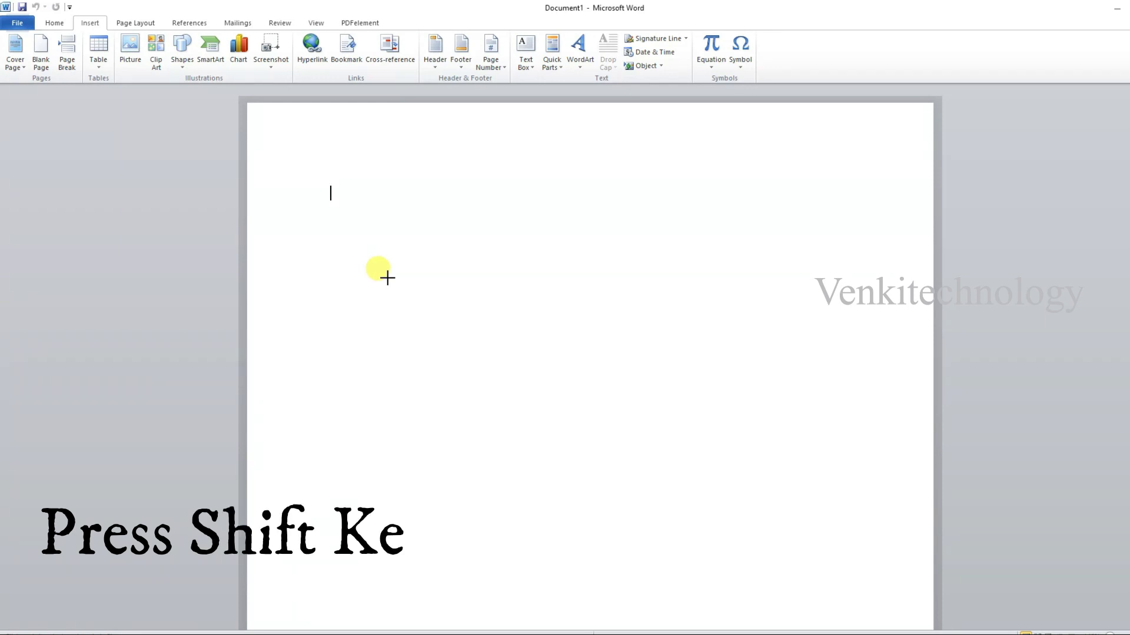
mouse_move(381, 218)
left_mouse_down()
mouse_move(472, 317)
mouse_move(583, 412)
mouse_move(671, 479)
mouse_move(735, 507)
left_mouse_up()
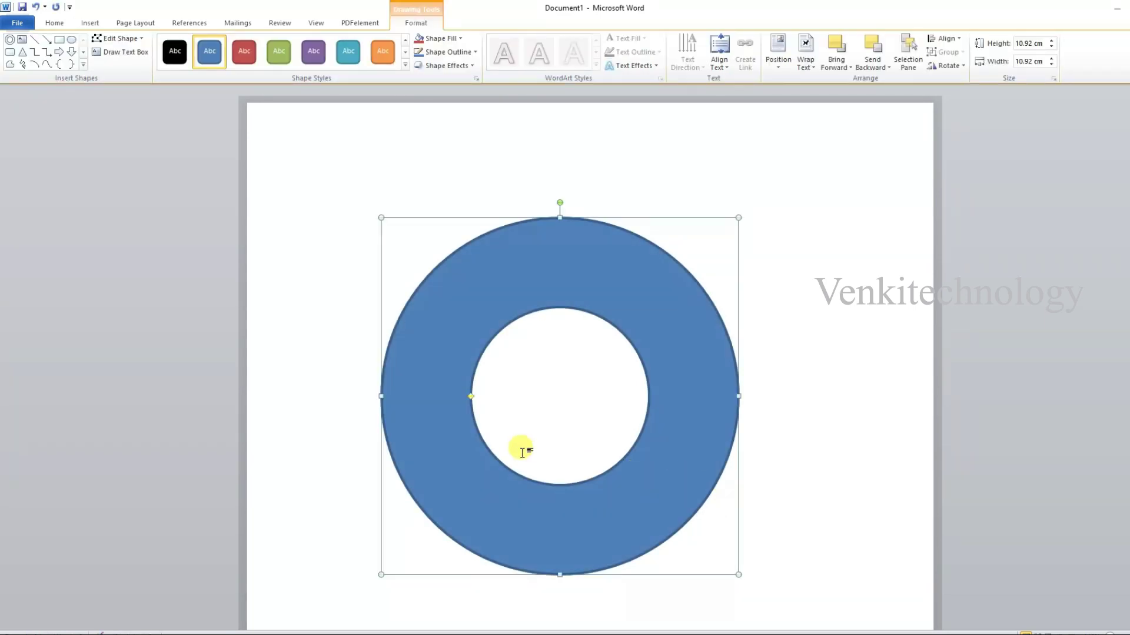
left_click_drag(471, 396, 418, 402)
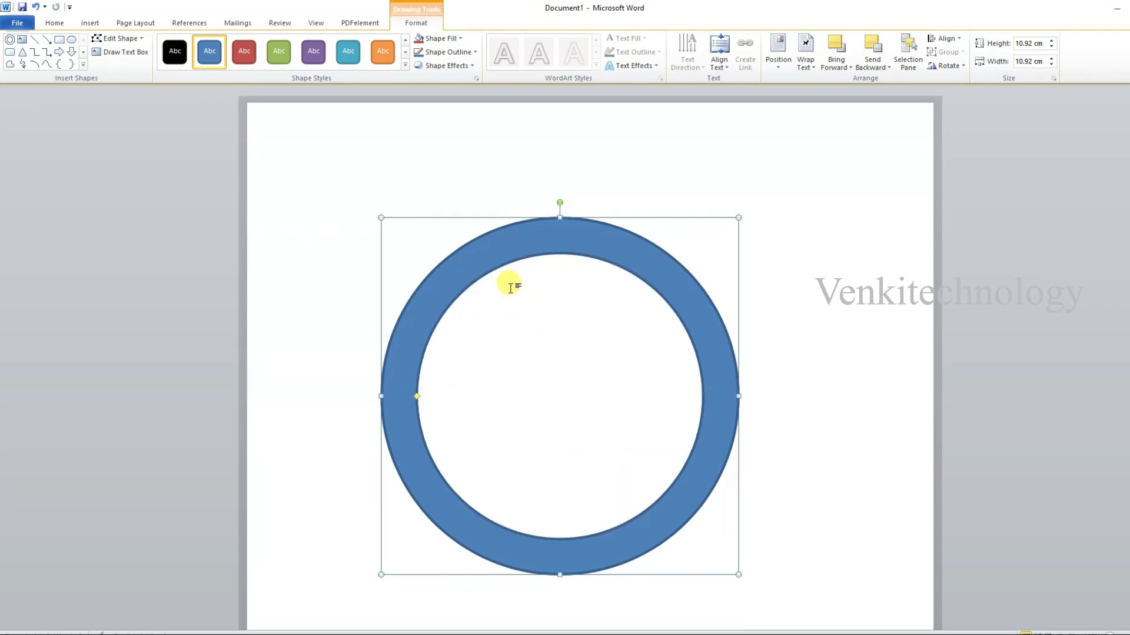
Step: Try green and light blue fills on the ring, then remove its outline
left_click(459, 39)
left_click(471, 129)
left_click(471, 54)
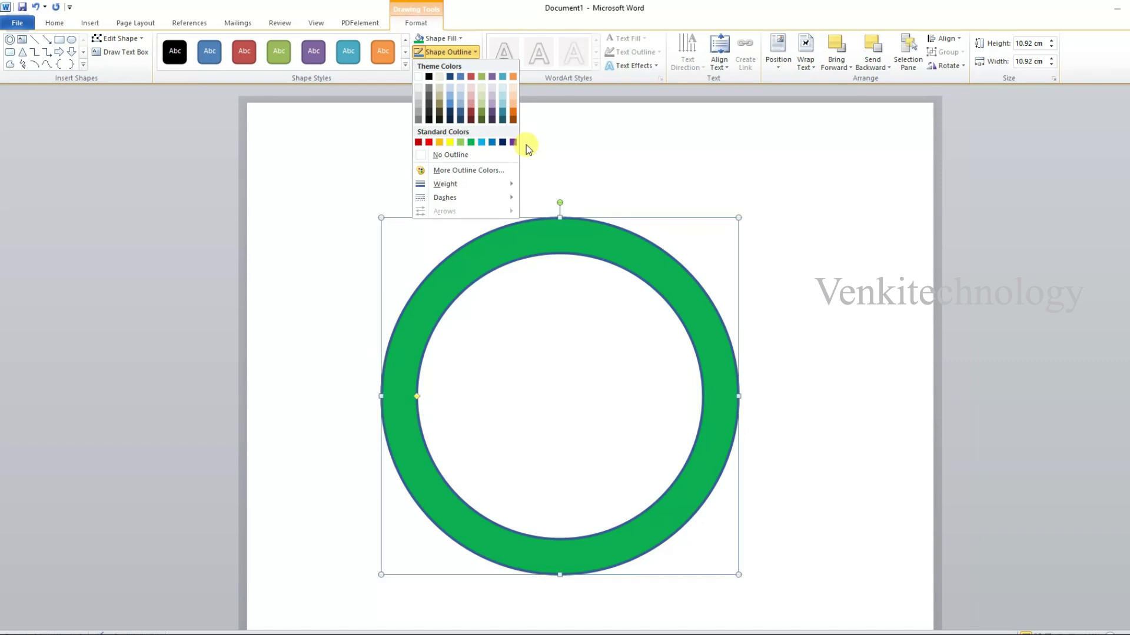
left_click(441, 38)
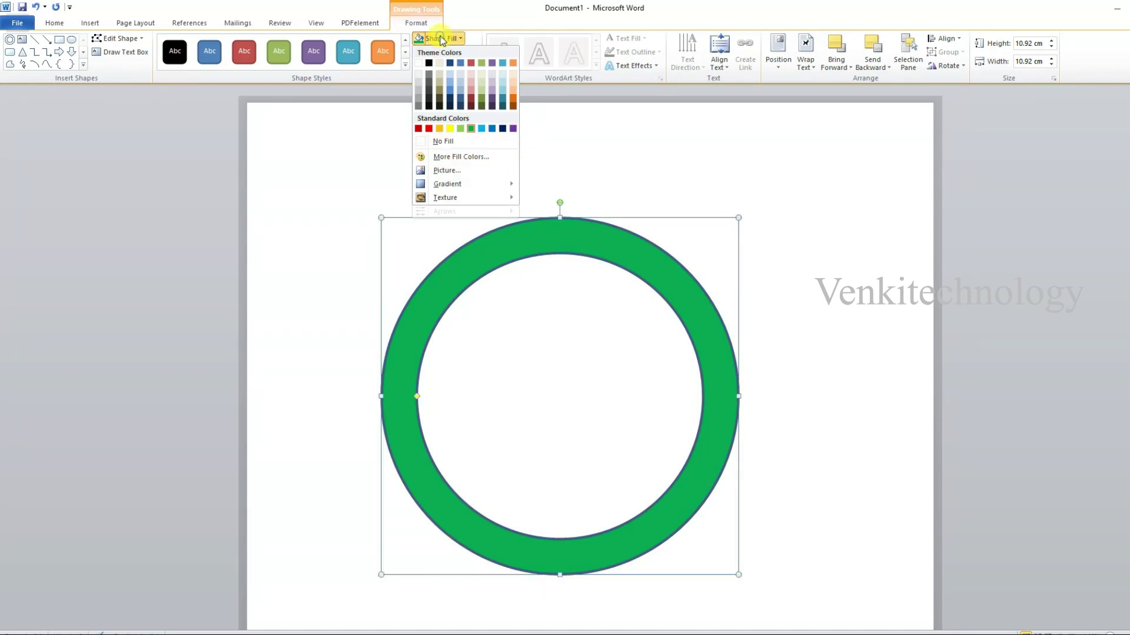
left_click(481, 129)
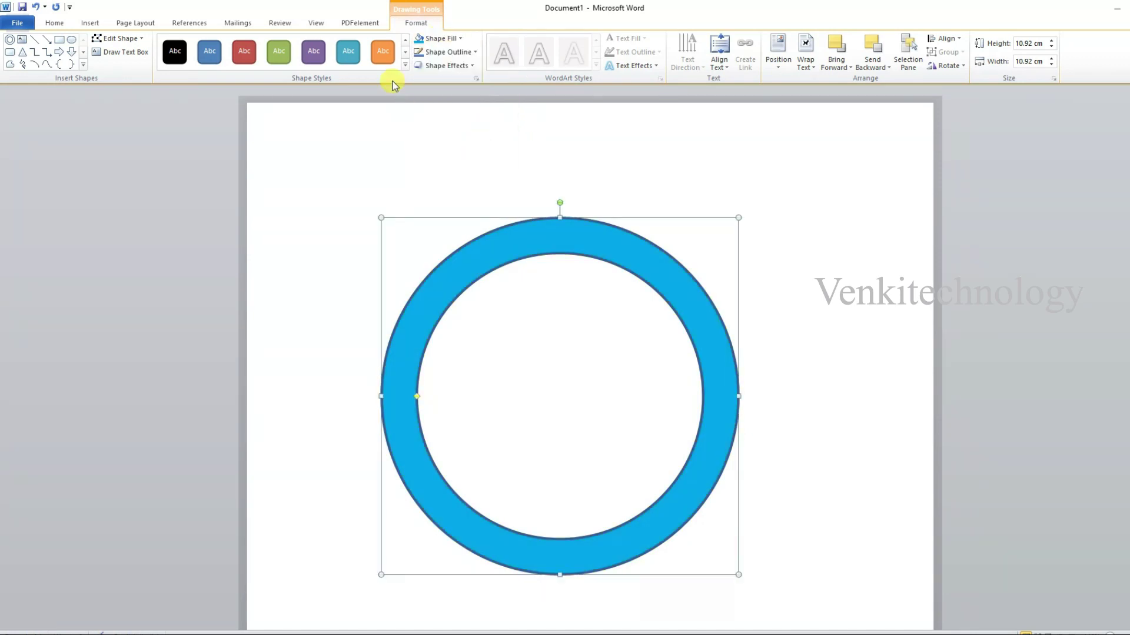
left_click(471, 53)
left_click(446, 154)
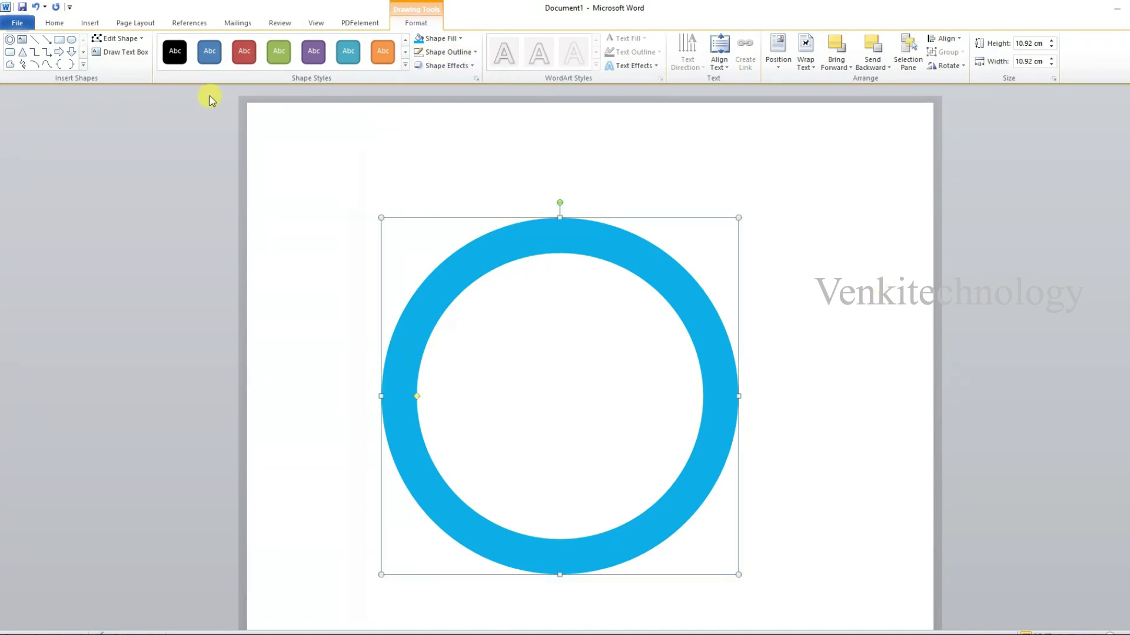
Step: Fill the ring with the Woven mat texture
left_click(469, 66)
left_click(473, 53)
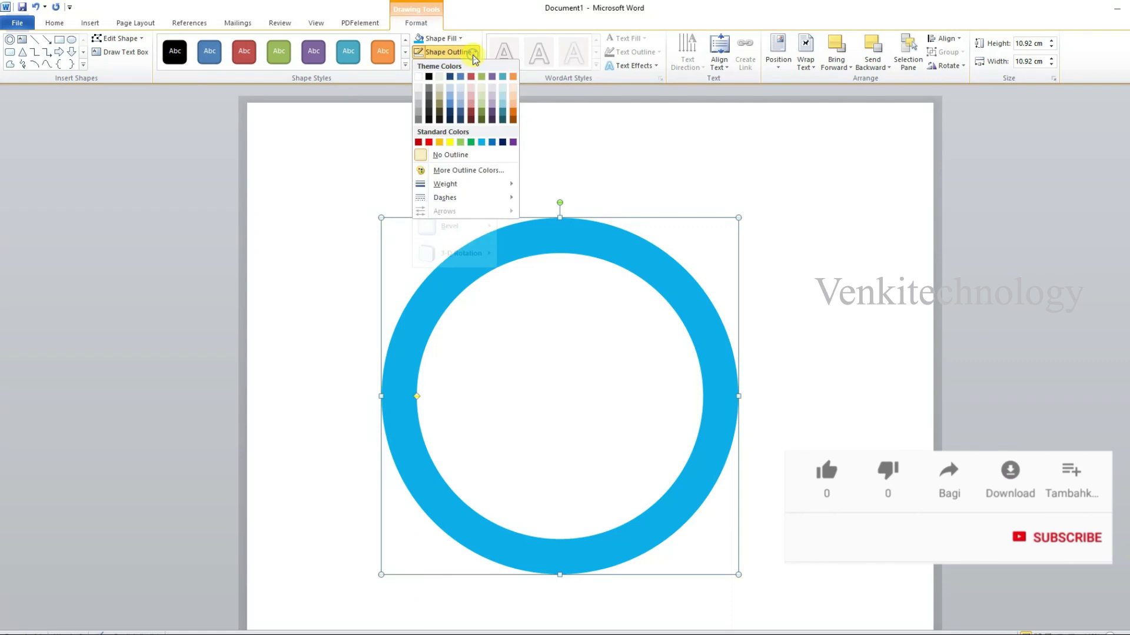
left_click(460, 38)
mouse_move(445, 198)
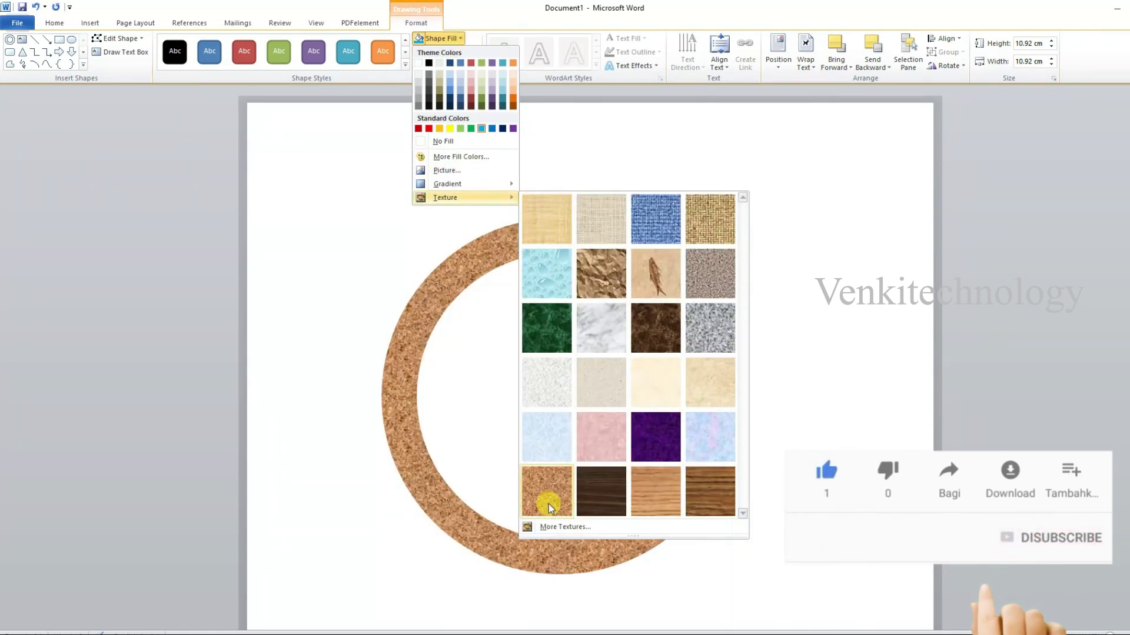
left_click(709, 219)
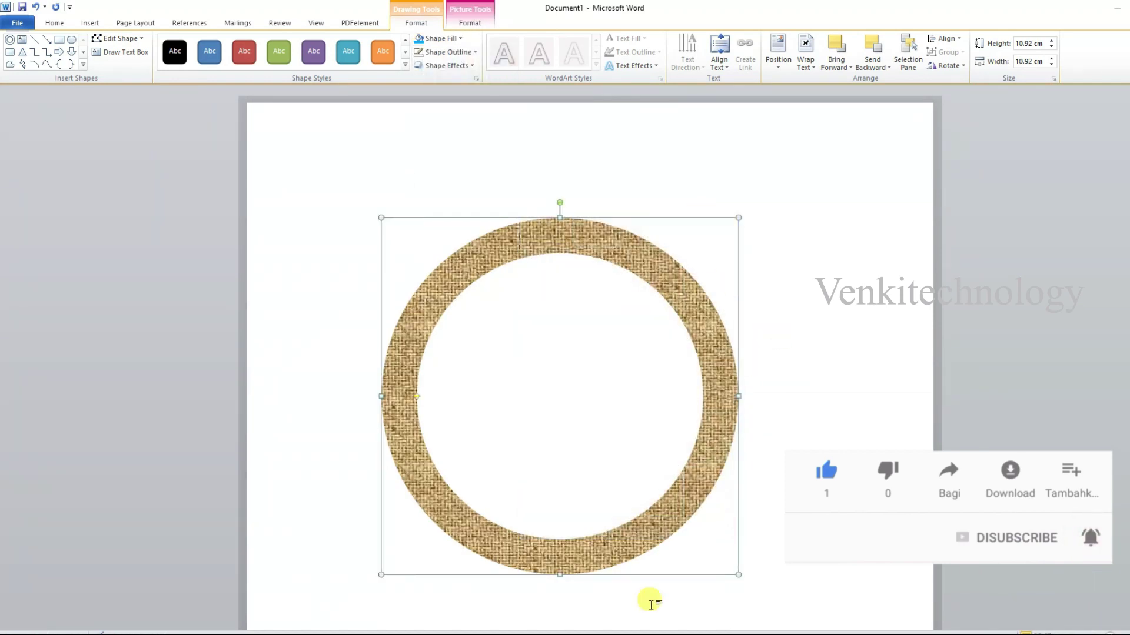
left_click(90, 22)
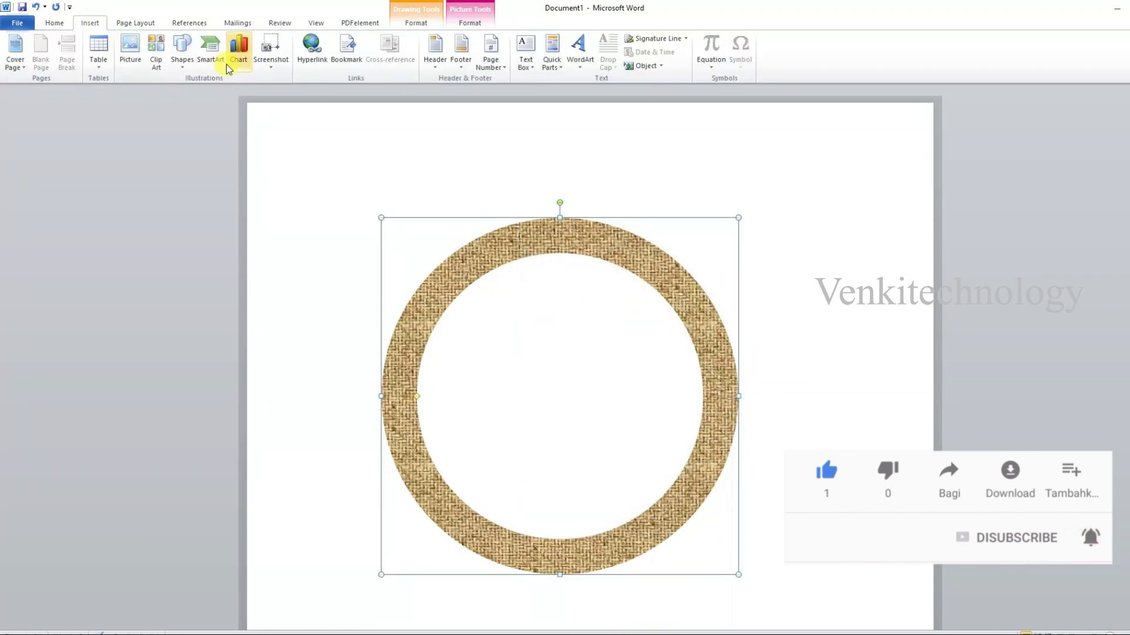
Step: Draw a 32-Point Star inside the ring and stretch it to fill the ring
left_click(182, 52)
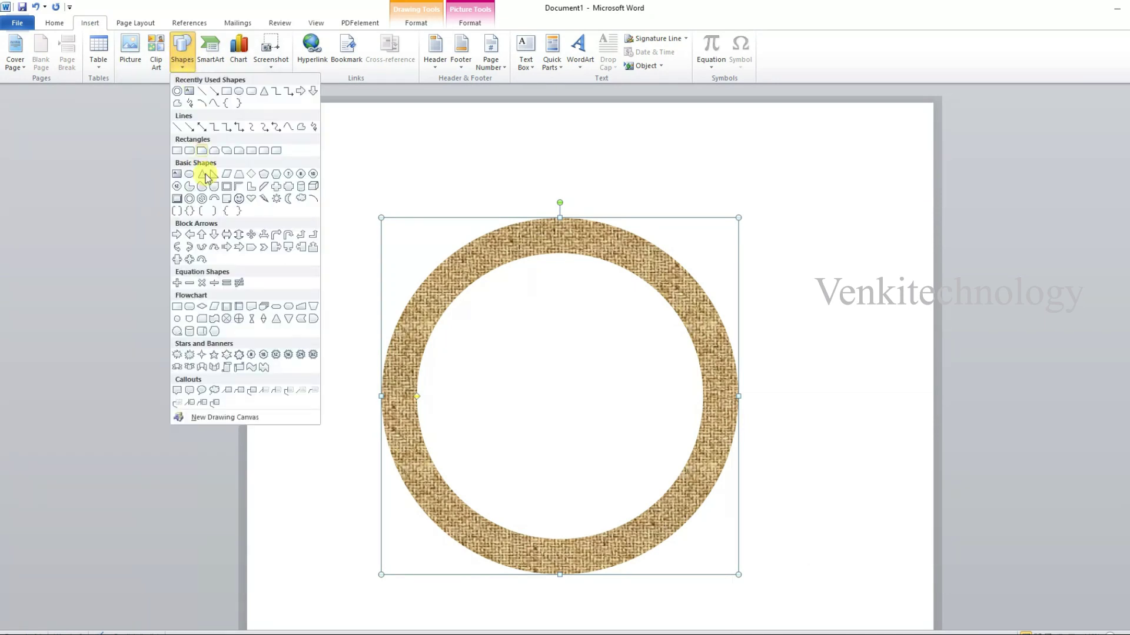
left_click(312, 356)
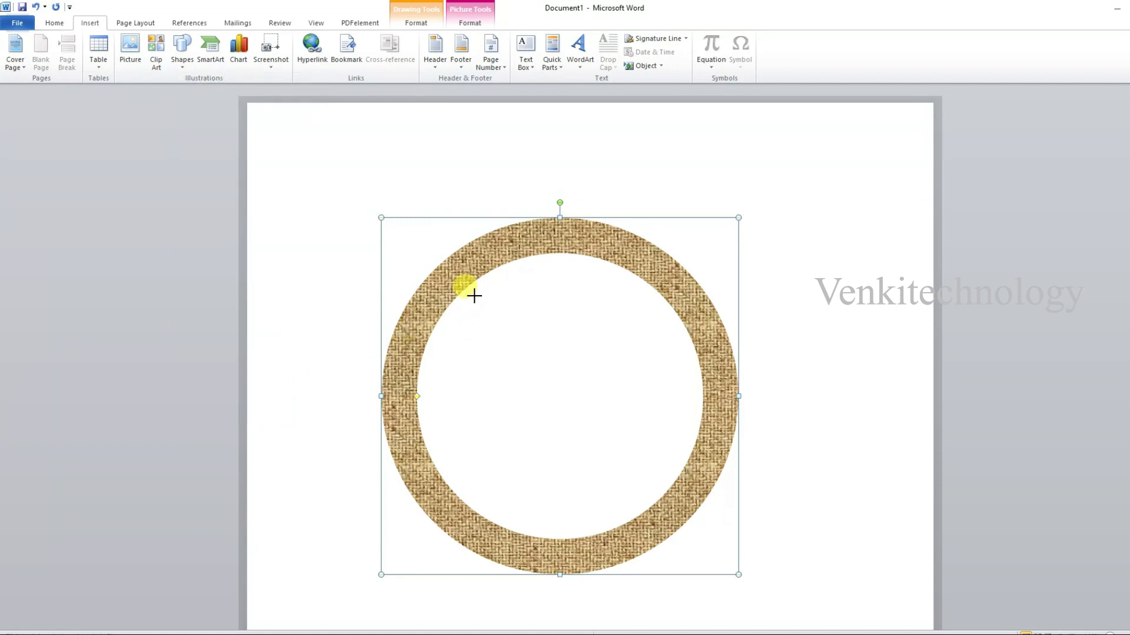
left_click_drag(474, 296, 729, 379)
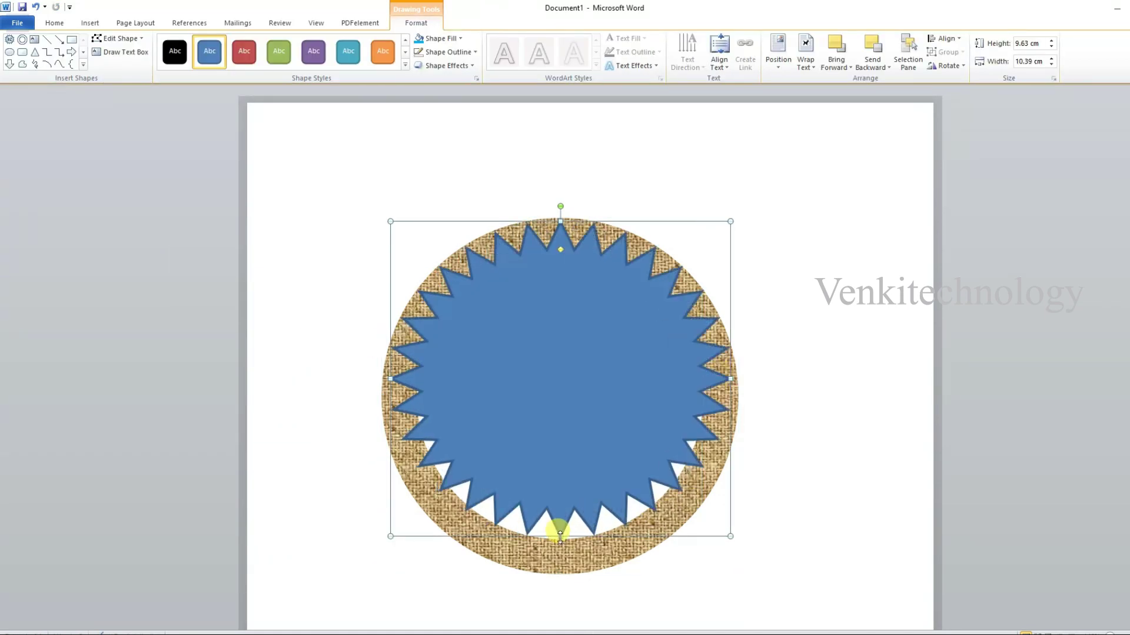
left_click_drag(560, 536, 560, 574)
Step: Fill the 32-point star with light green
left_click(555, 317)
left_click(471, 52)
left_click(450, 36)
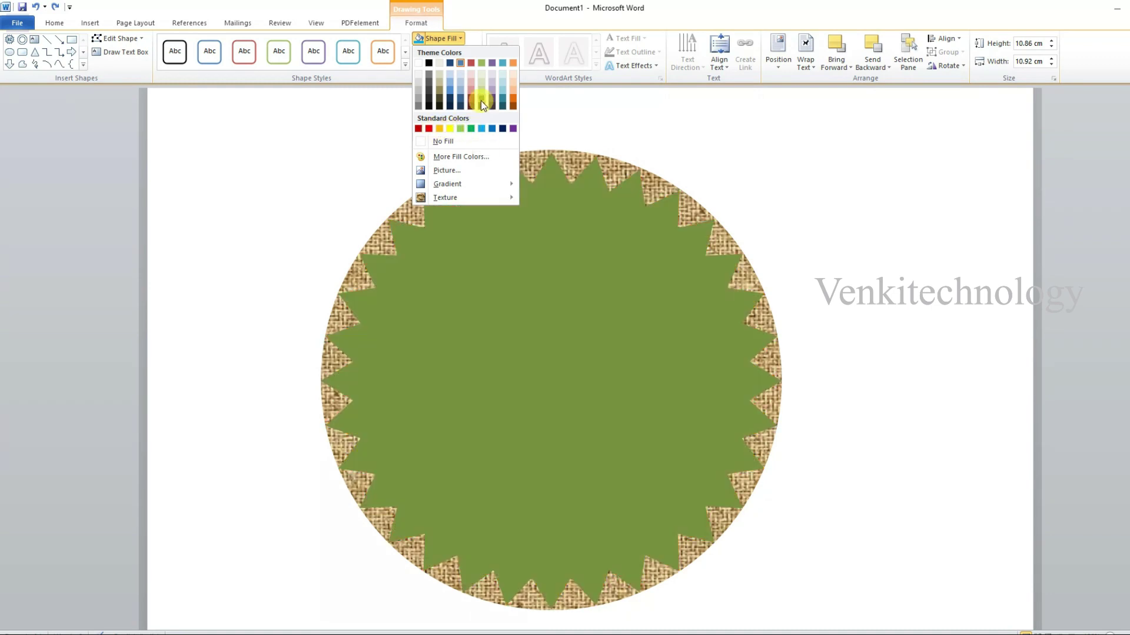
left_click(460, 129)
left_click_drag(439, 141, 325, 239)
left_click(618, 260)
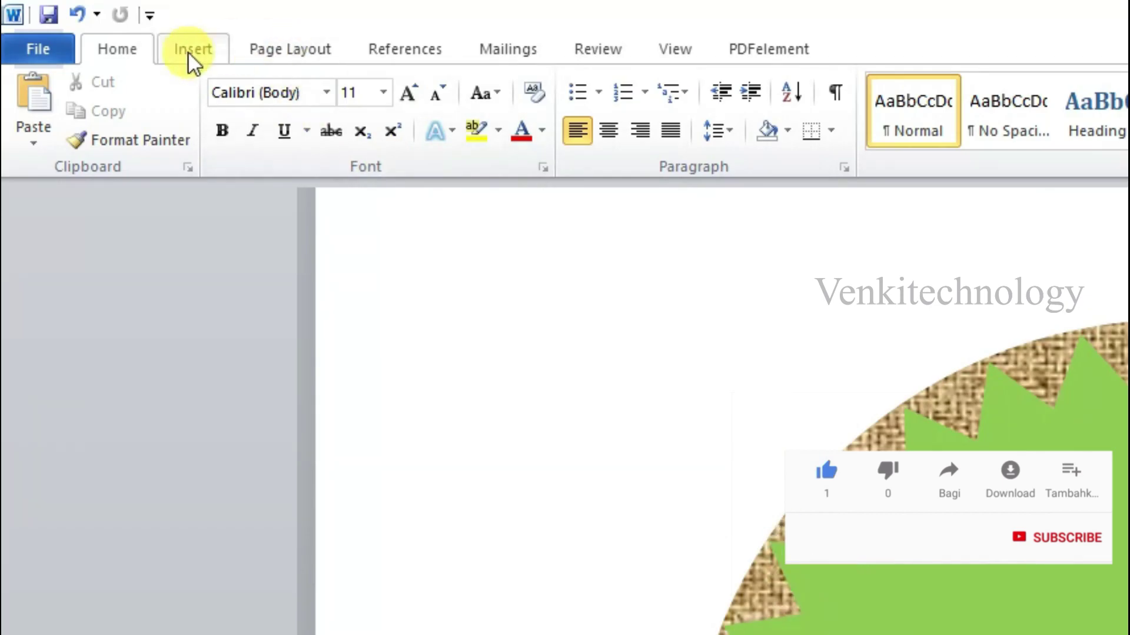
left_click(188, 51)
left_click(382, 132)
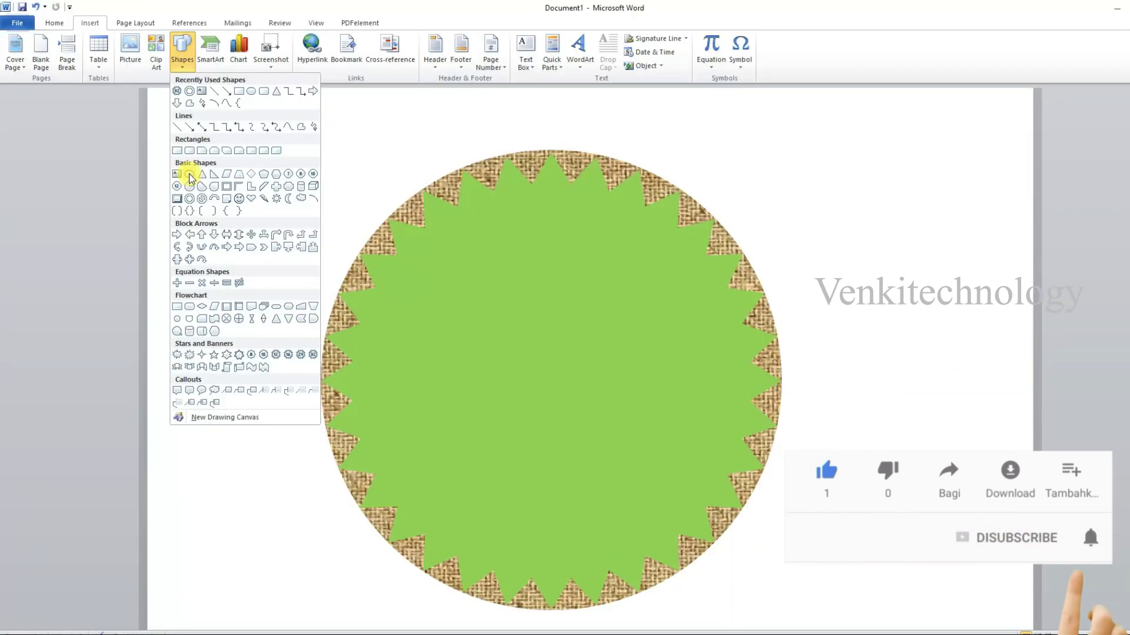
Step: Draw an oval over the star and resize it into a circle covering the star's centre
left_click(189, 173)
left_click_drag(418, 230, 744, 548)
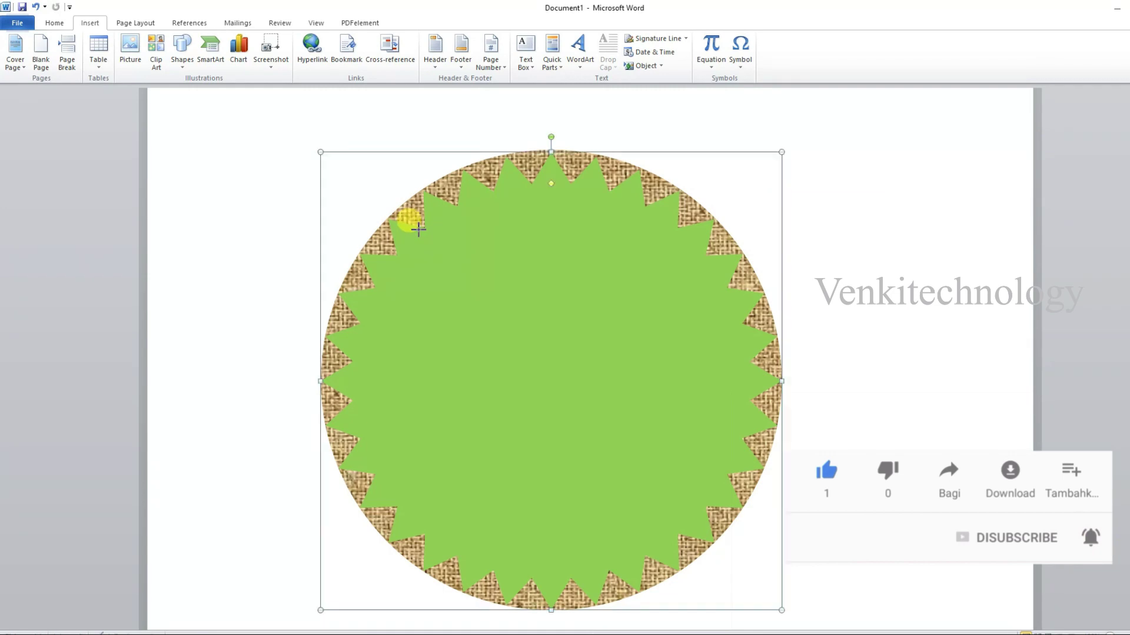
left_click_drag(417, 393, 350, 390)
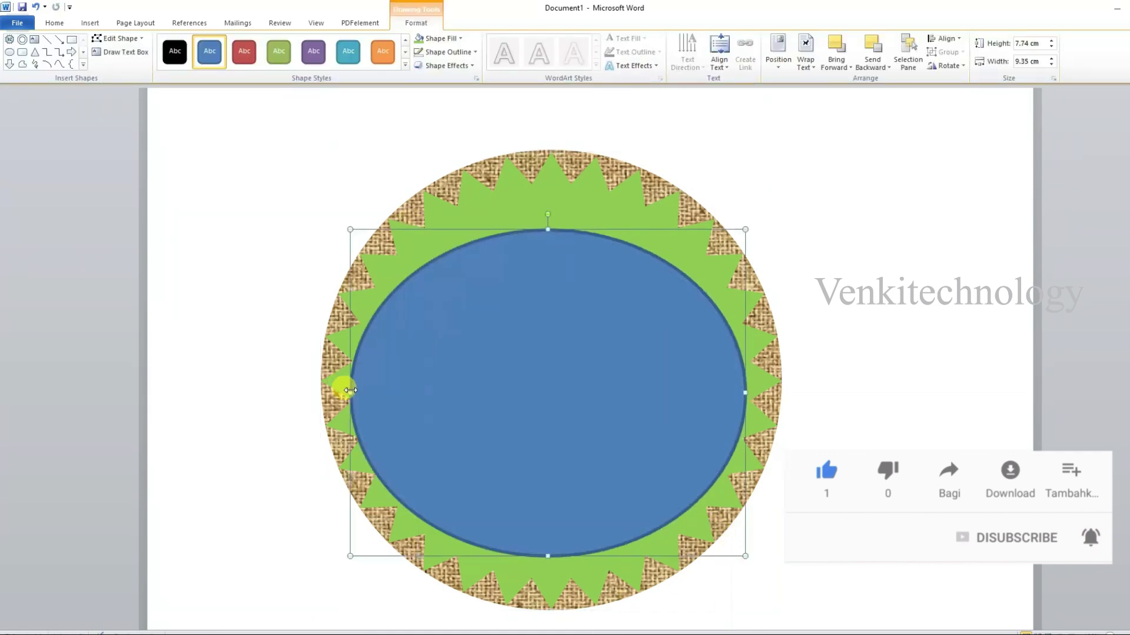
left_click_drag(549, 230, 549, 183)
left_click_drag(745, 370, 749, 370)
left_click_drag(550, 556, 550, 579)
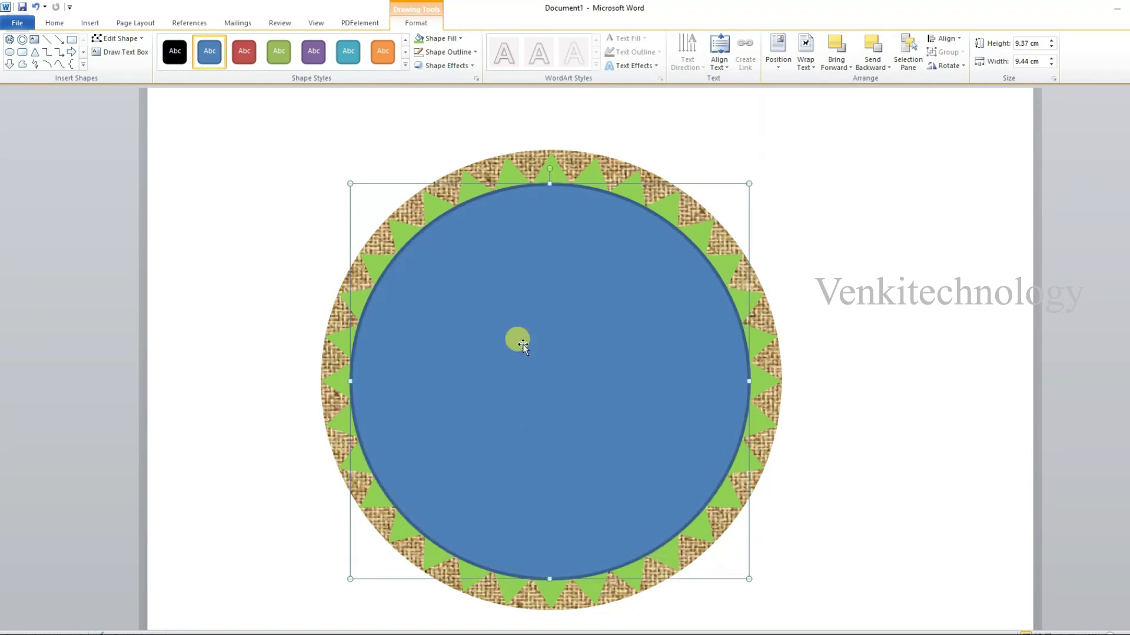
Step: Give the circle no outline and a white fill
left_click(447, 52)
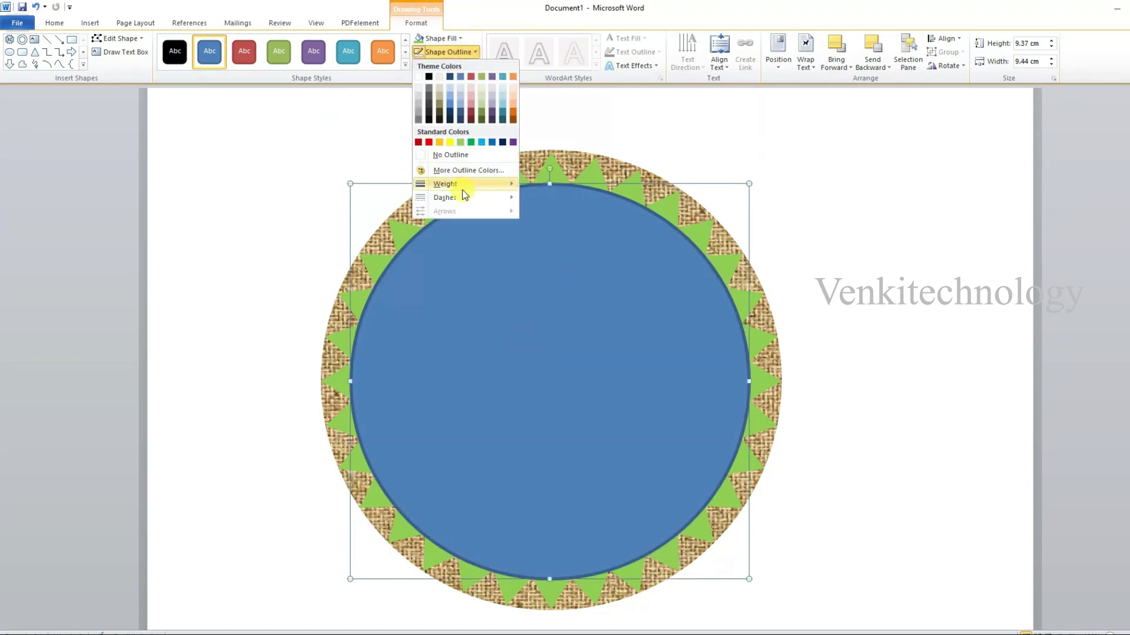
left_click(447, 154)
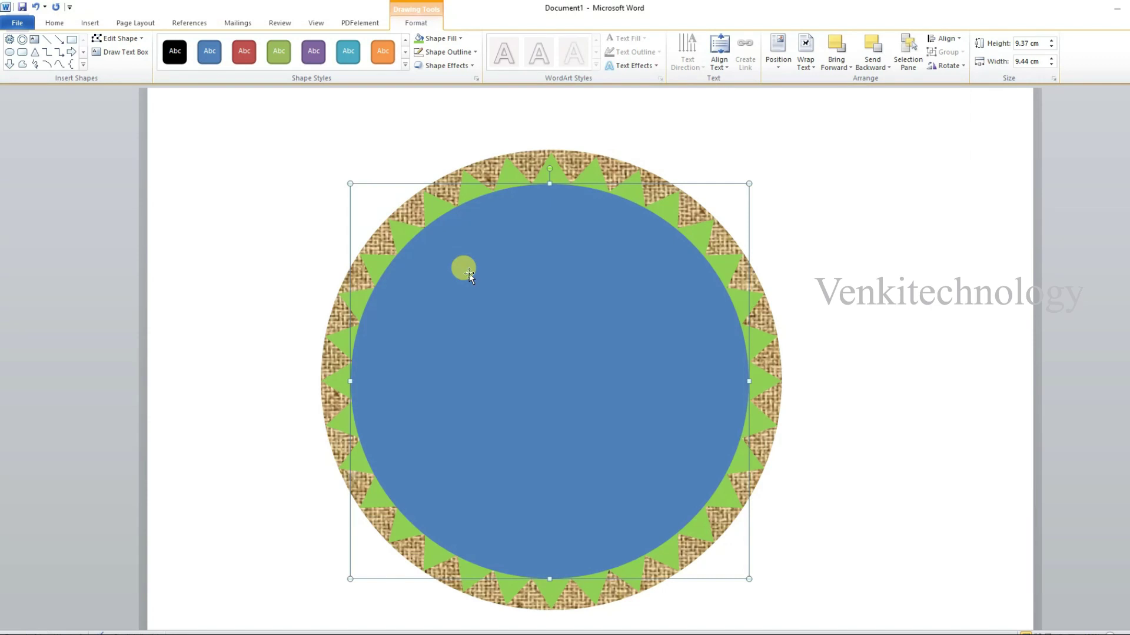
left_click(456, 39)
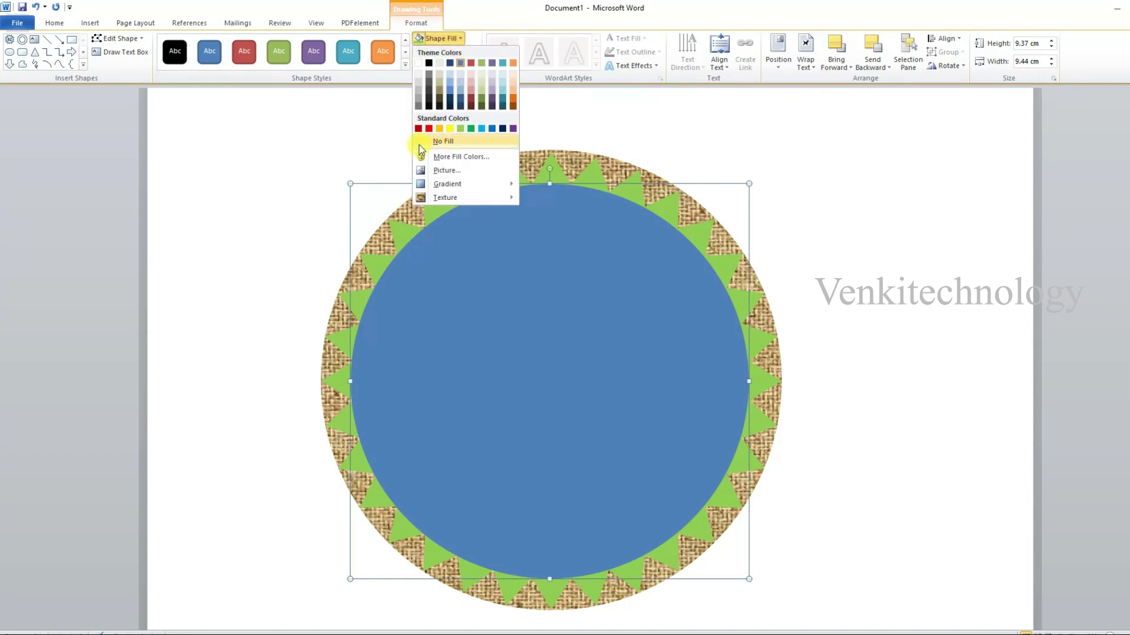
left_click(419, 64)
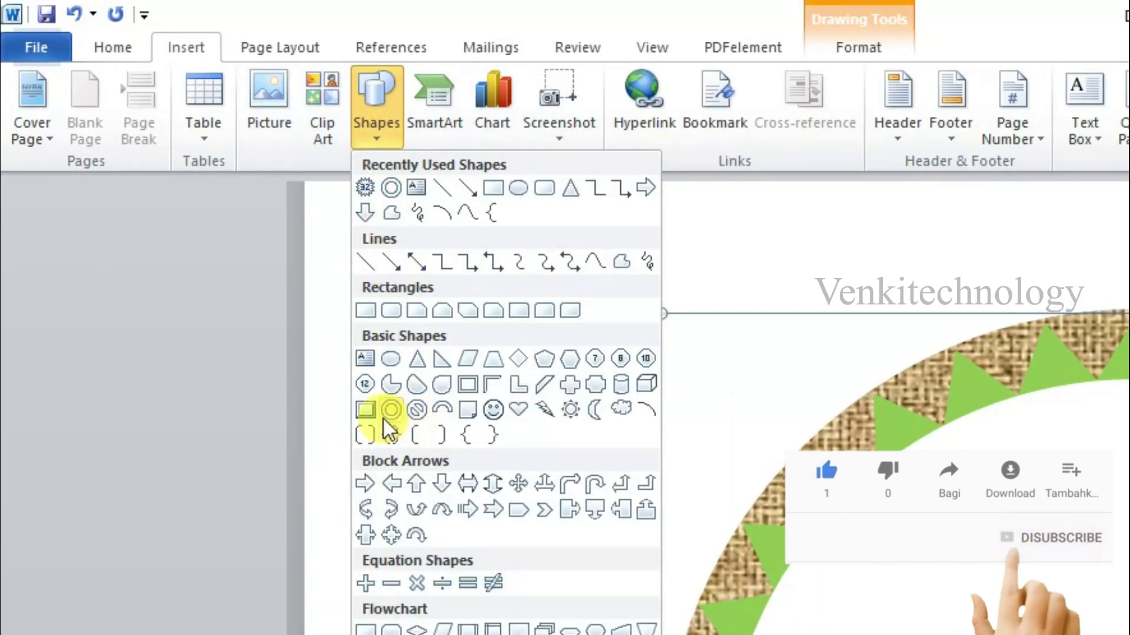
Step: Draw another thin-banded Donut and enlarge it to meet the burlap star ring
left_click(389, 410)
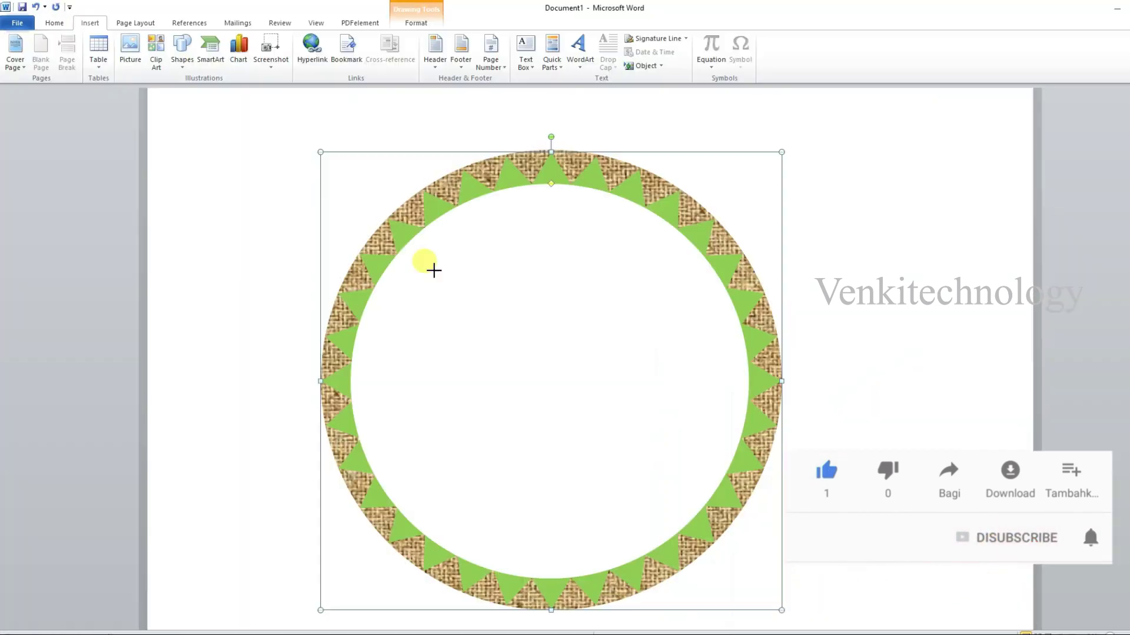
left_click_drag(433, 271, 700, 532)
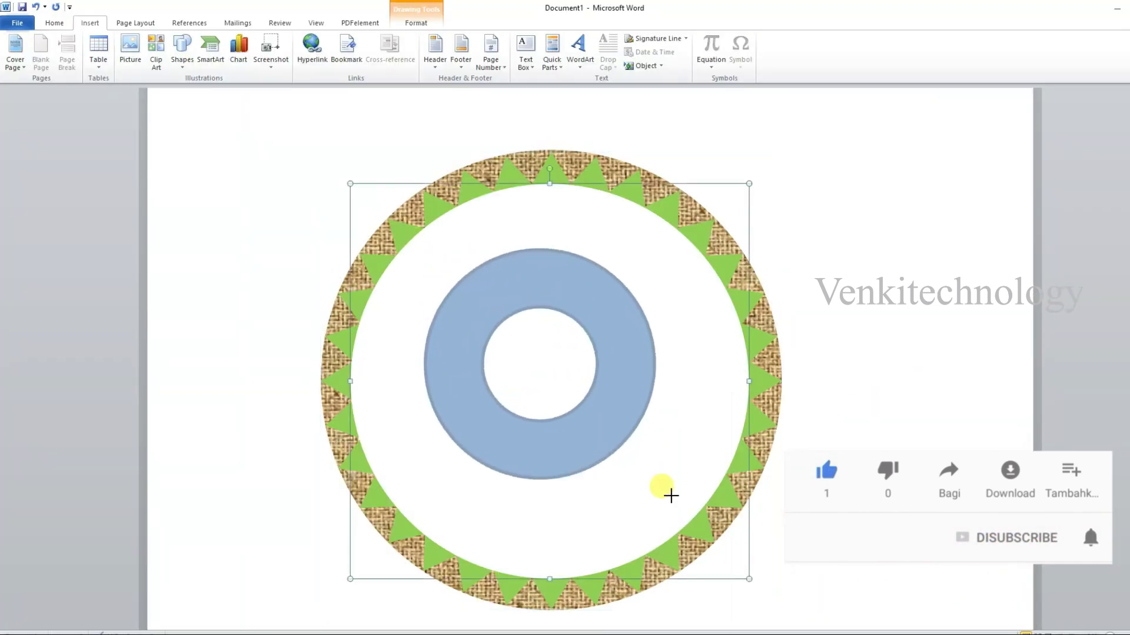
left_click_drag(523, 328, 492, 285)
left_click_drag(459, 383, 395, 383)
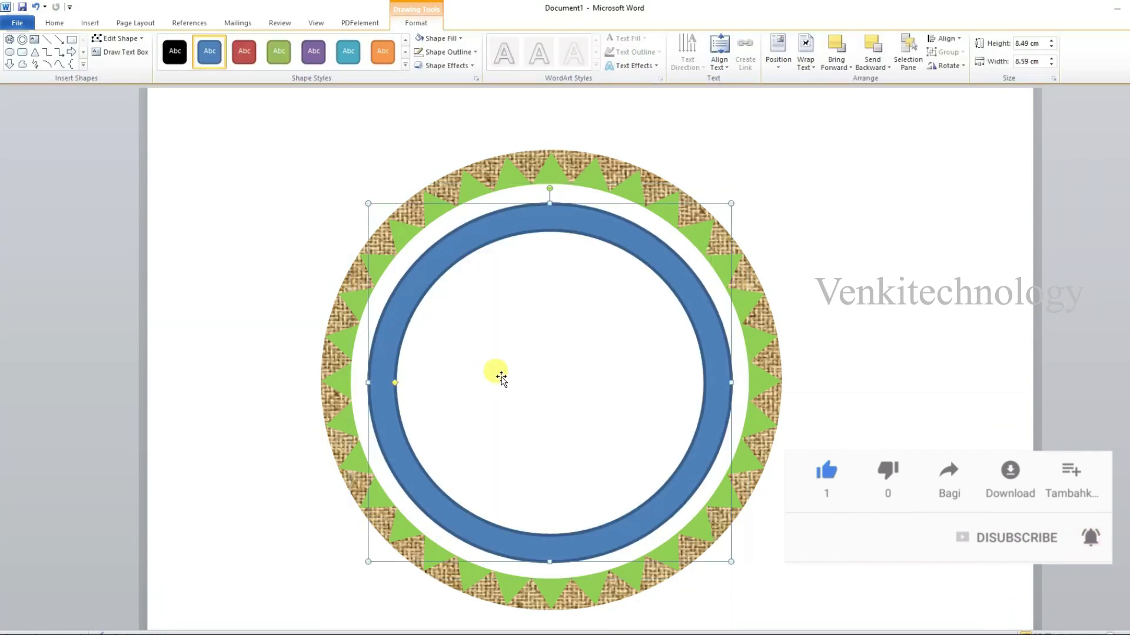
left_click_drag(731, 372, 748, 382)
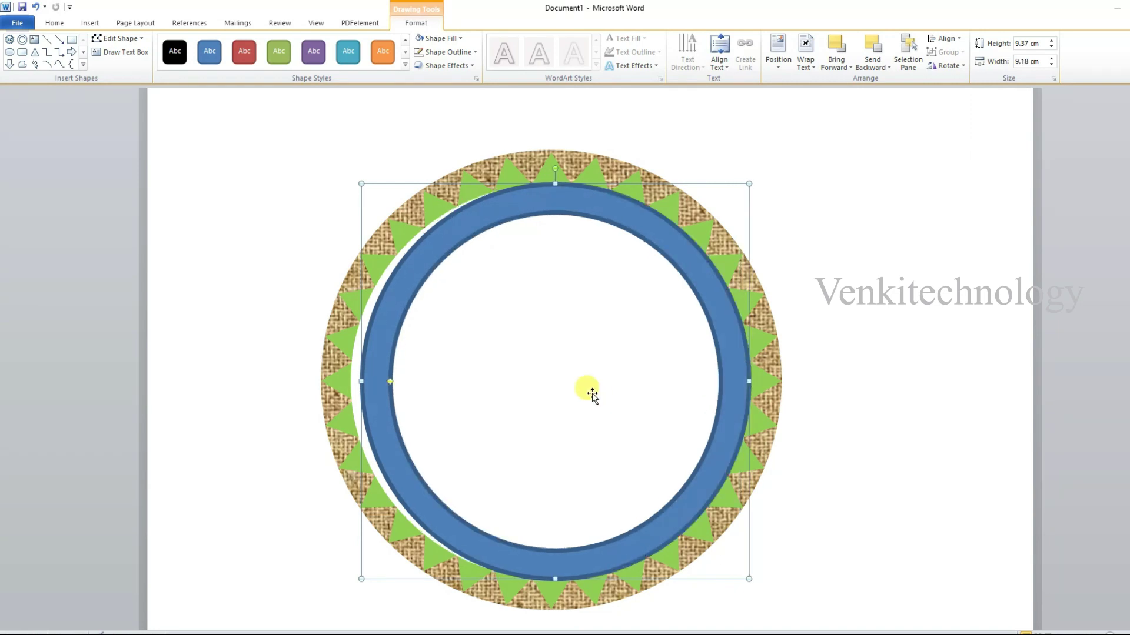
left_click_drag(358, 381, 350, 381)
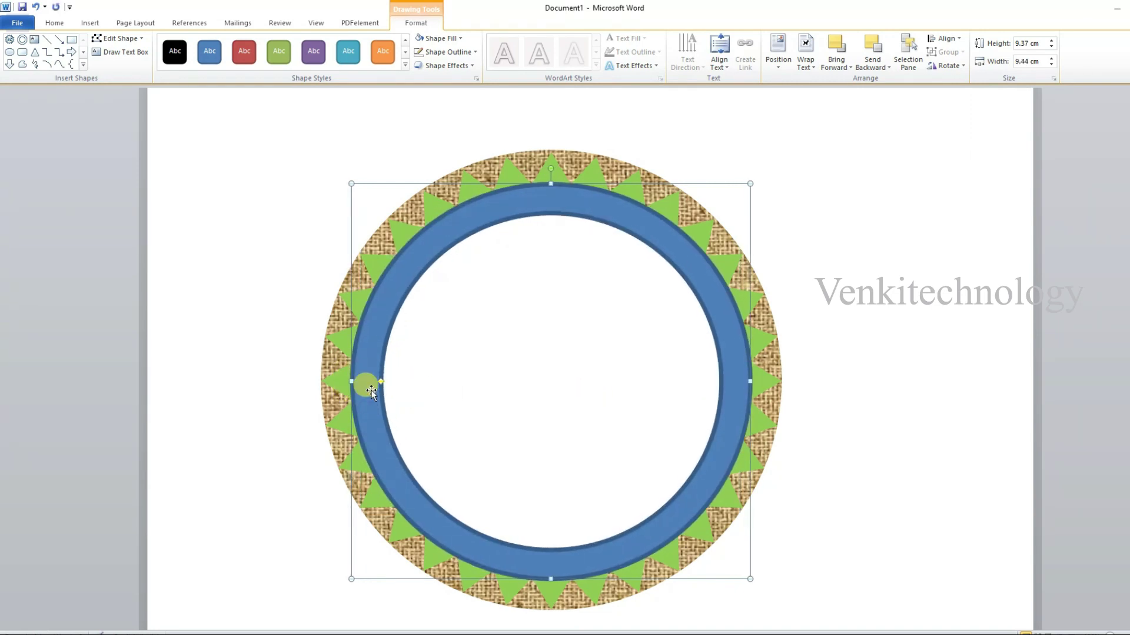
Step: Set the blue ring to No Fill, leaving two thin blue circles
left_click(474, 54)
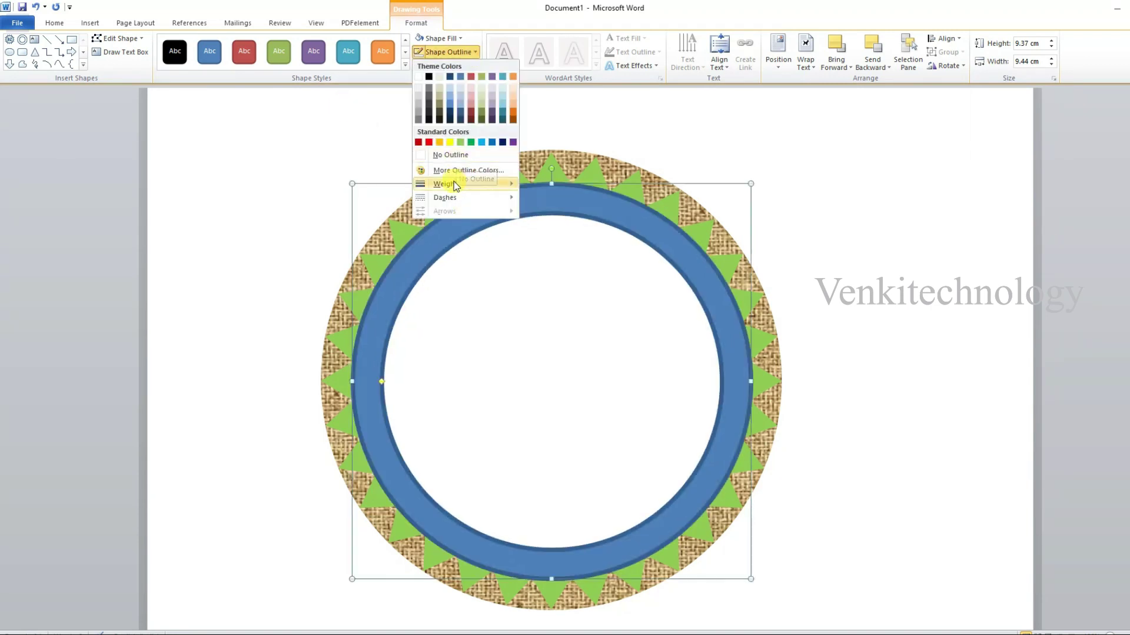
left_click(439, 38)
left_click(446, 156)
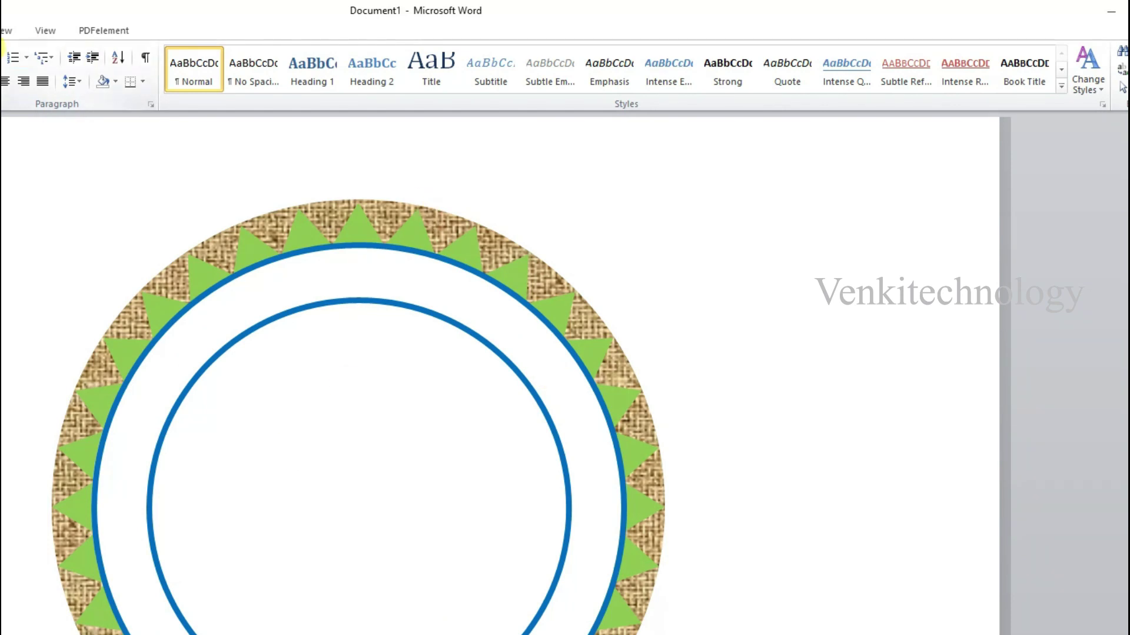
left_click(1088, 75)
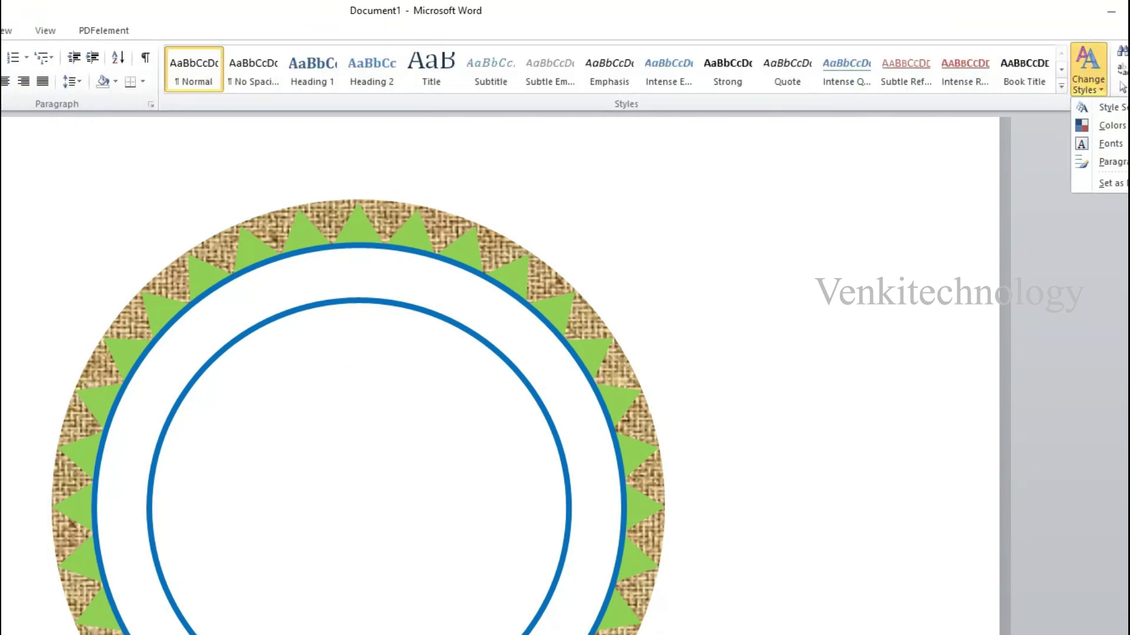
left_click(396, 66)
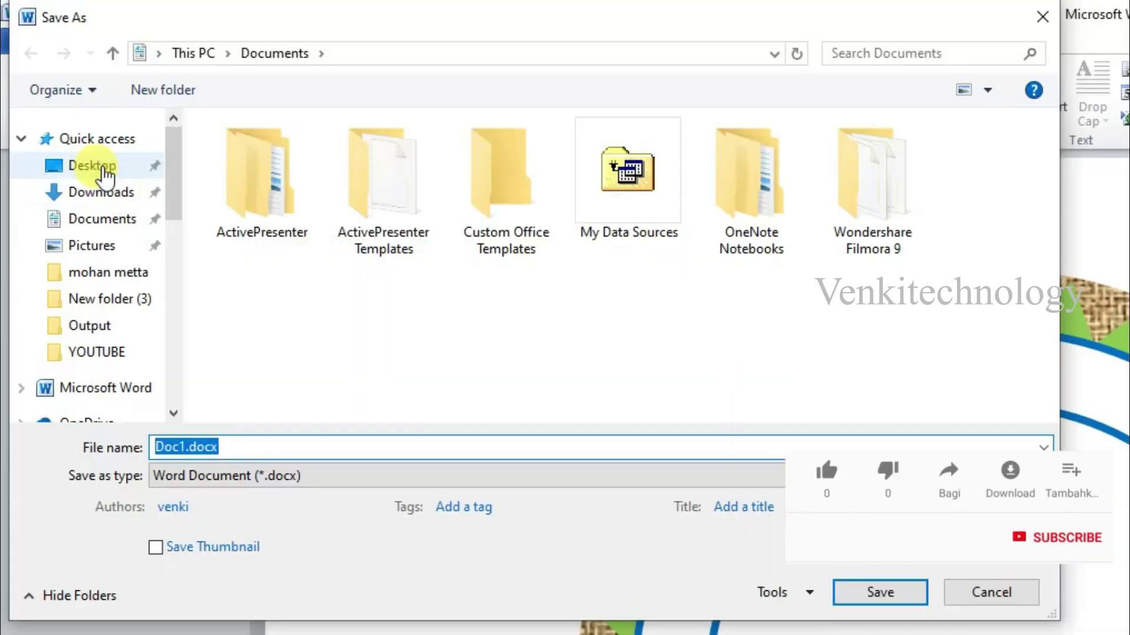
Step: Save the document to the Desktop as 'logo' in Word 97-2003 Document format
left_click(55, 171)
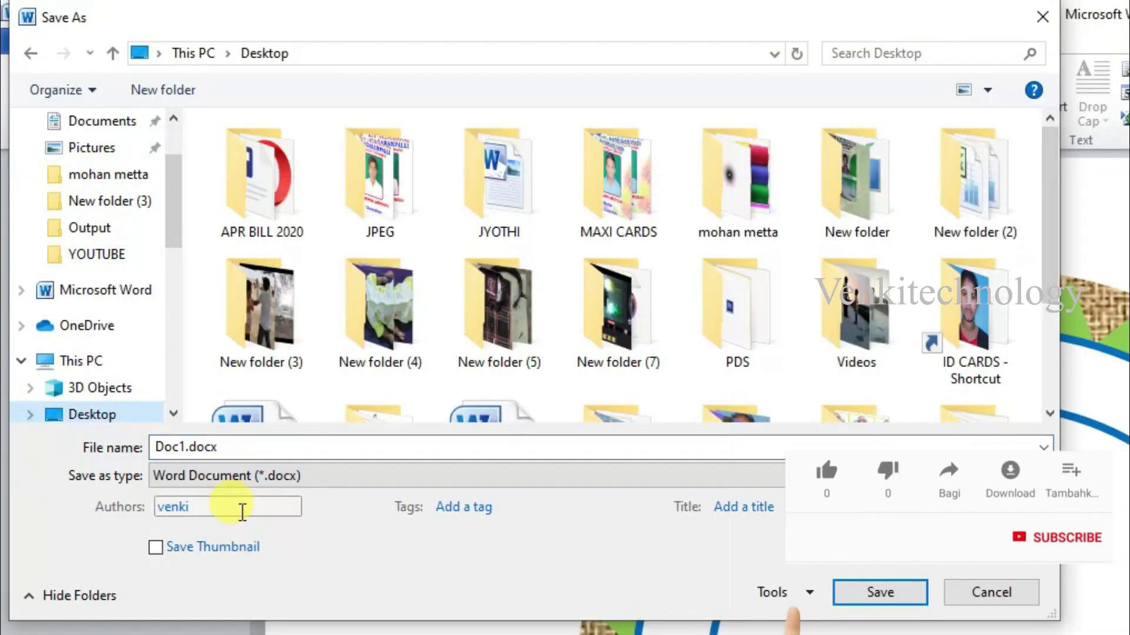
left_click(180, 450)
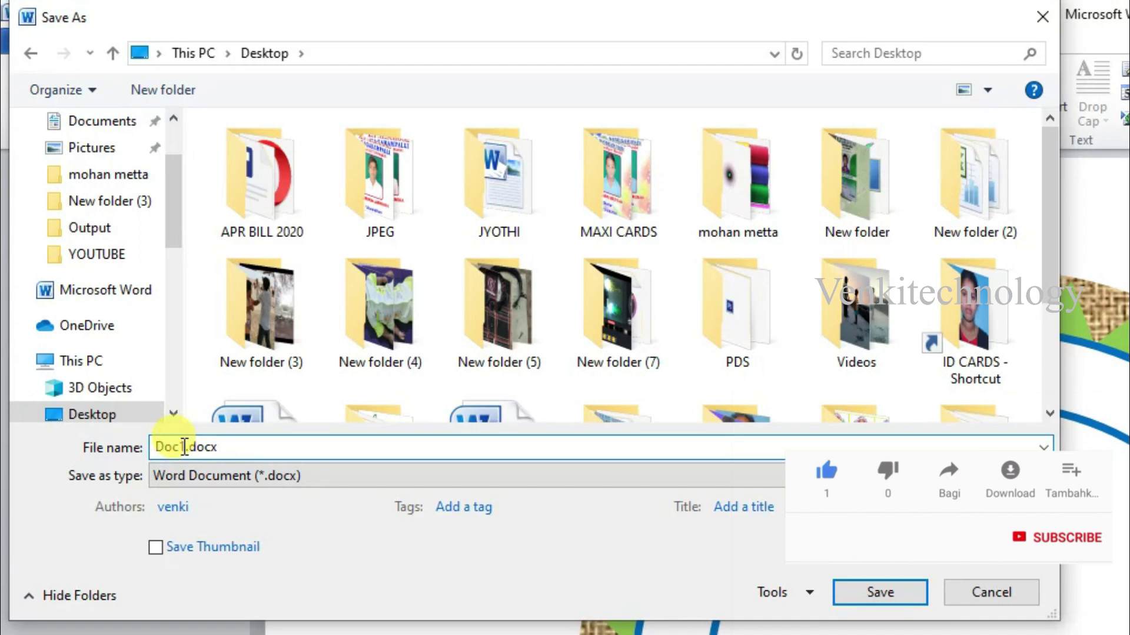
double_click(184, 447)
type("logo")
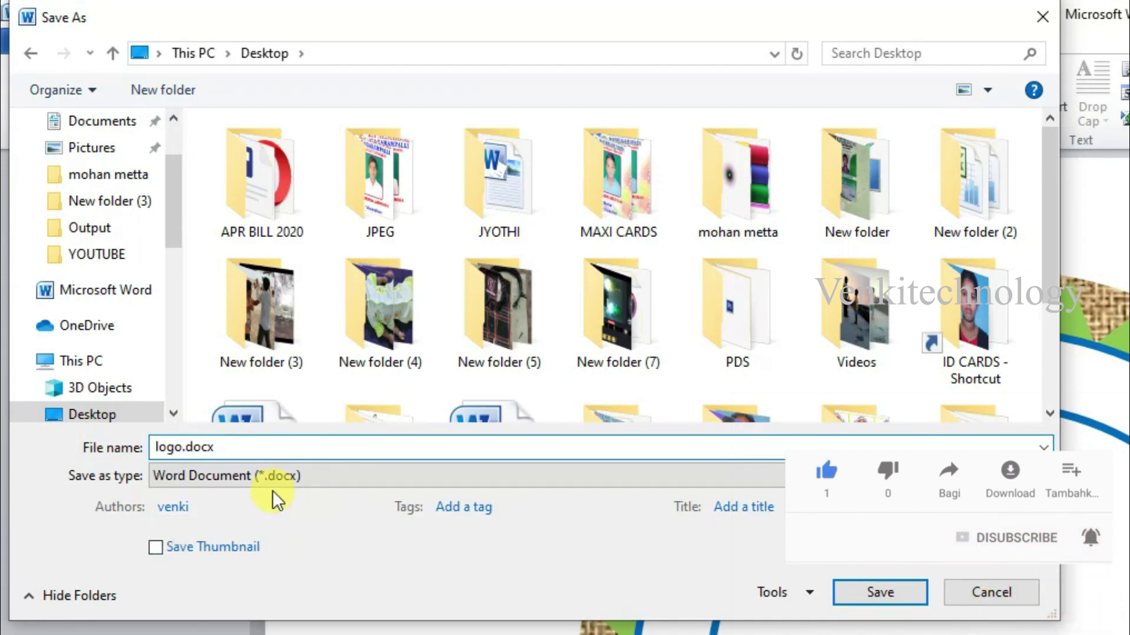
left_click(257, 476)
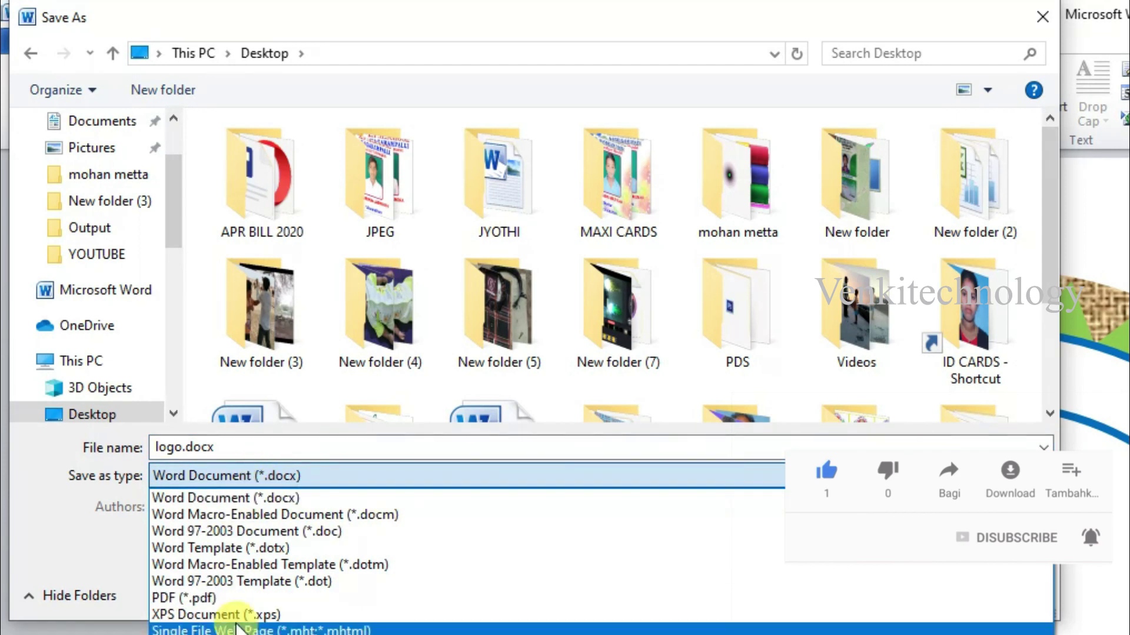
left_click(236, 531)
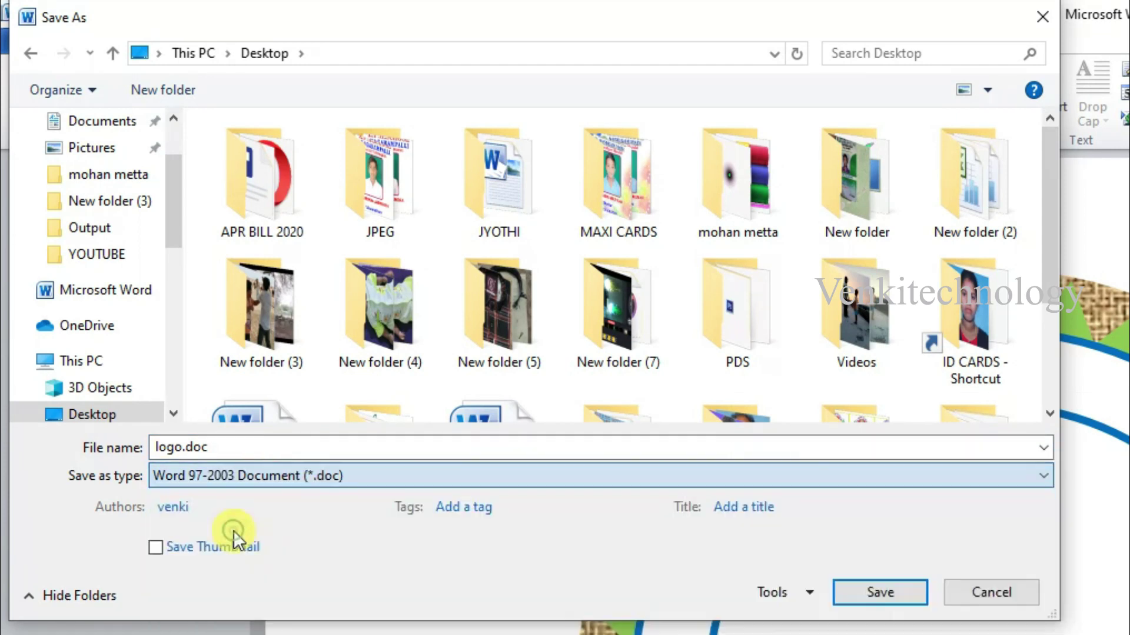
left_click(859, 592)
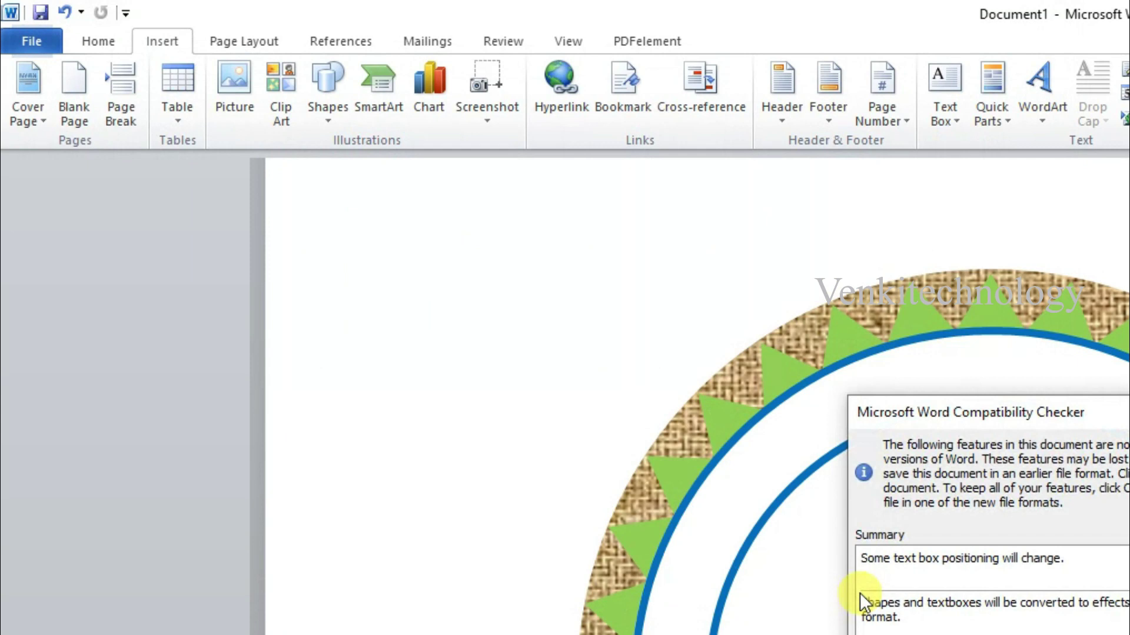
key("Return")
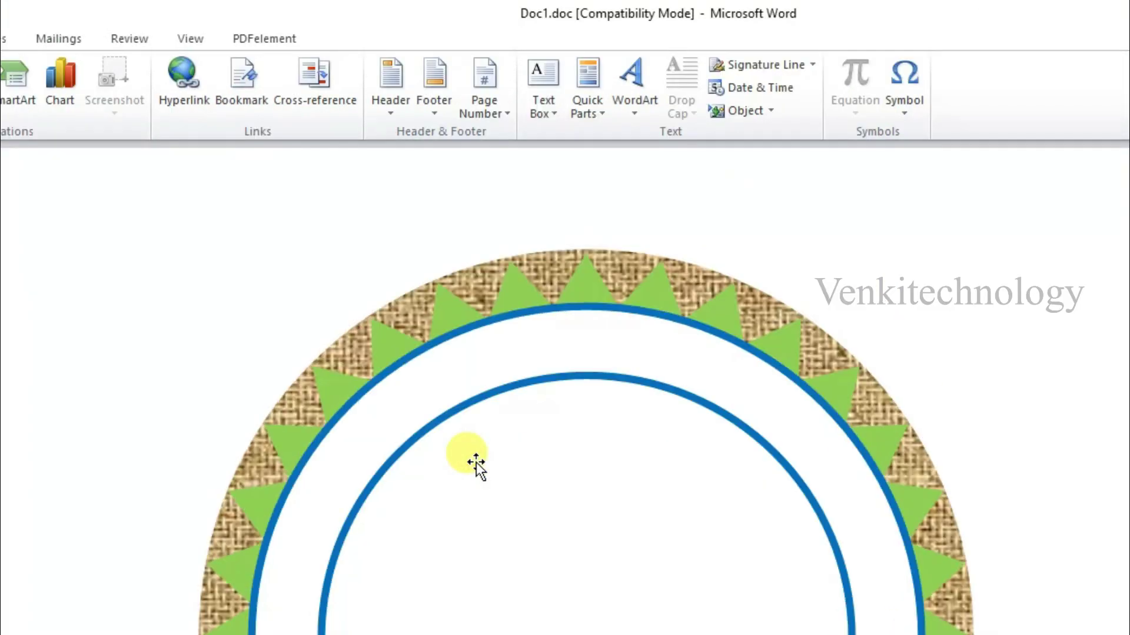
Step: Insert style-1 WordArt reading 'JYOTHI SCHOOL EDUCATION'
left_click(637, 96)
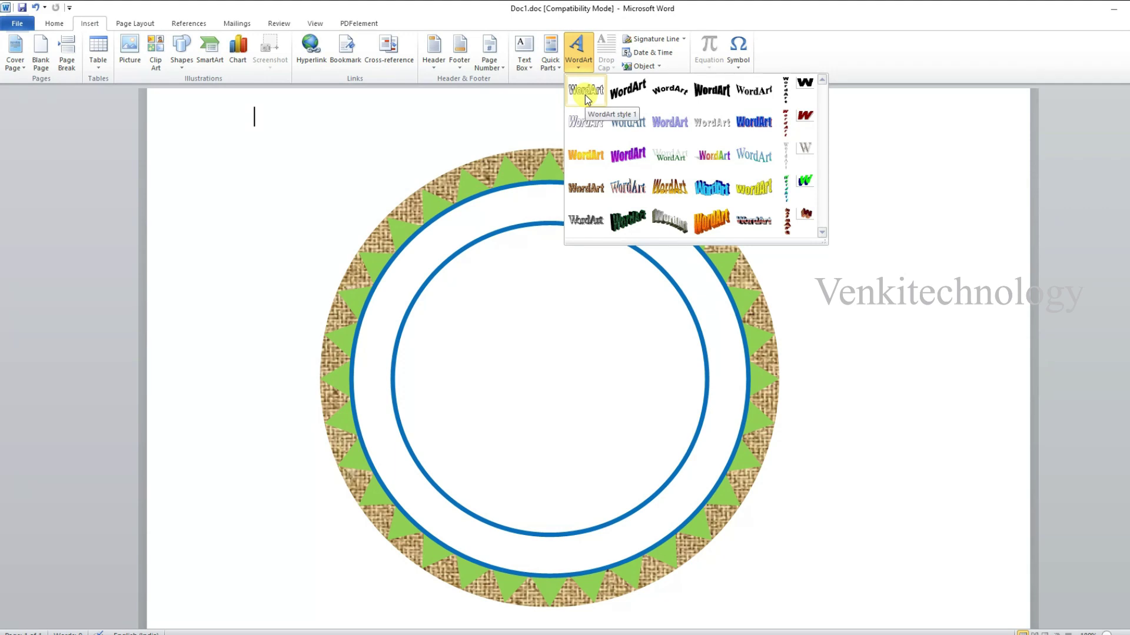
left_click(586, 91)
type("JYOTHI SCHOOL EDUCATION")
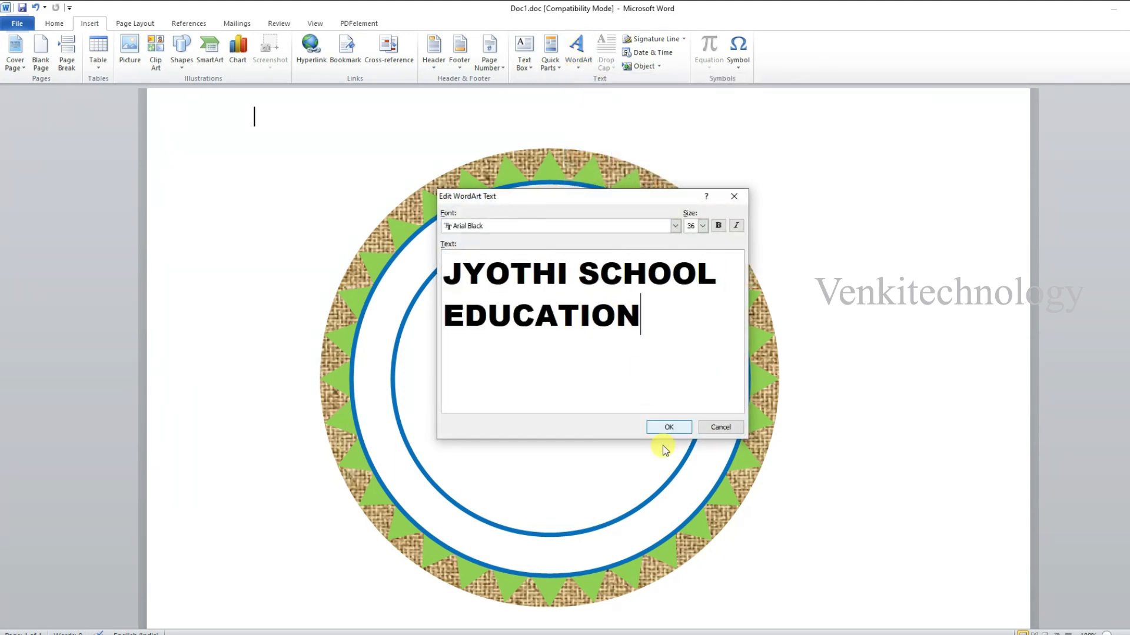
left_click(662, 429)
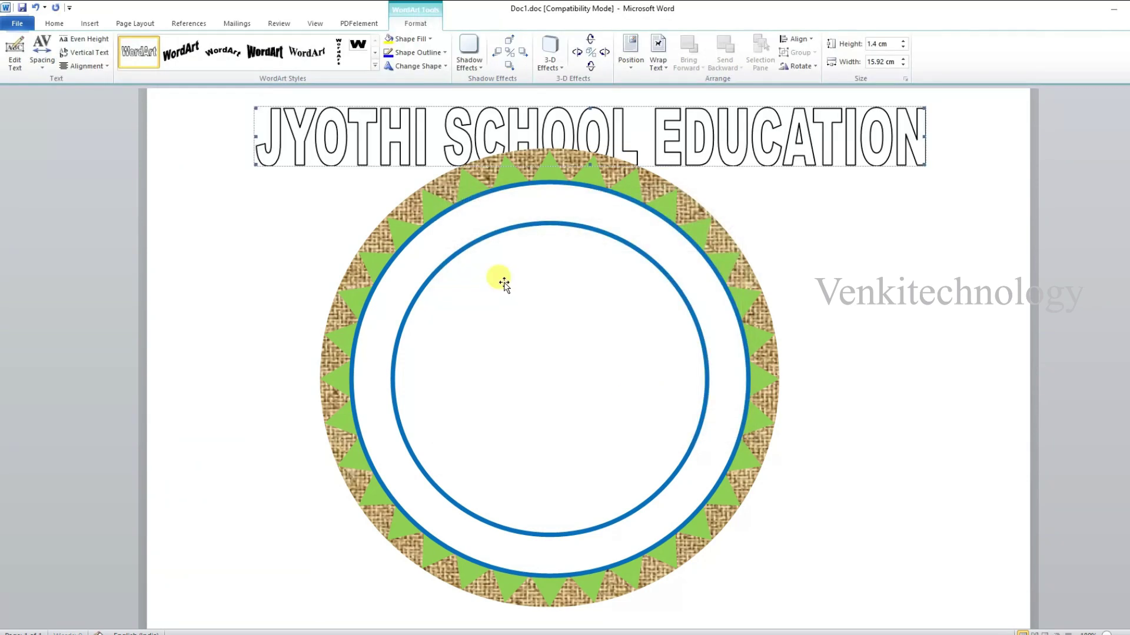
Step: Set the WordArt to In Front of Text and move it onto the circle
left_click(366, 182)
left_click(356, 132)
left_click(653, 65)
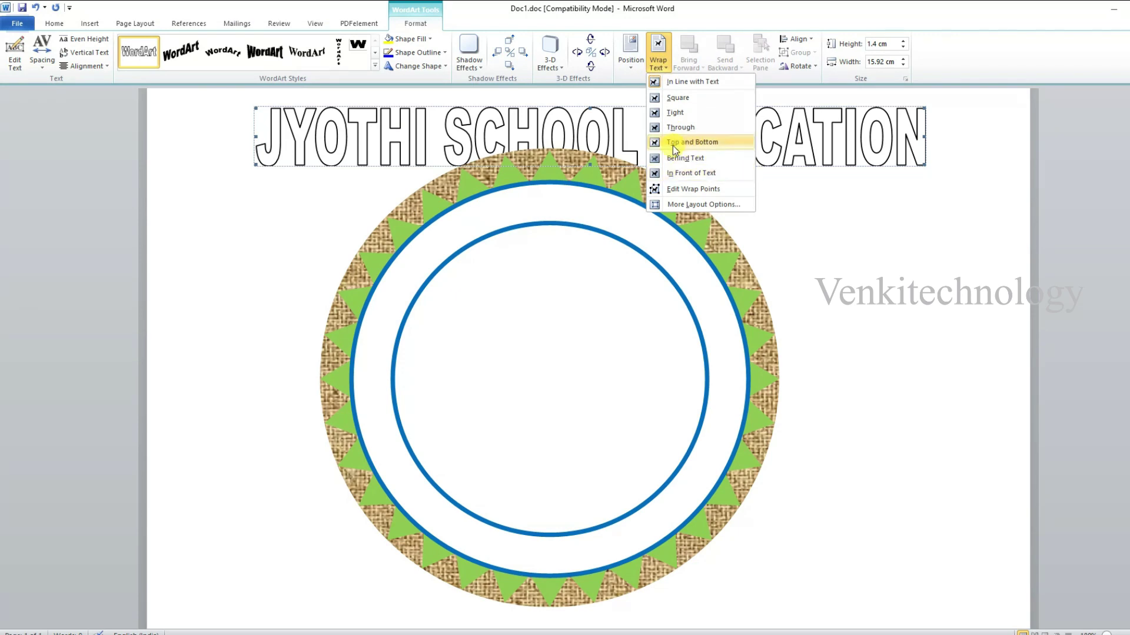
left_click(690, 173)
left_click_drag(485, 112, 479, 392)
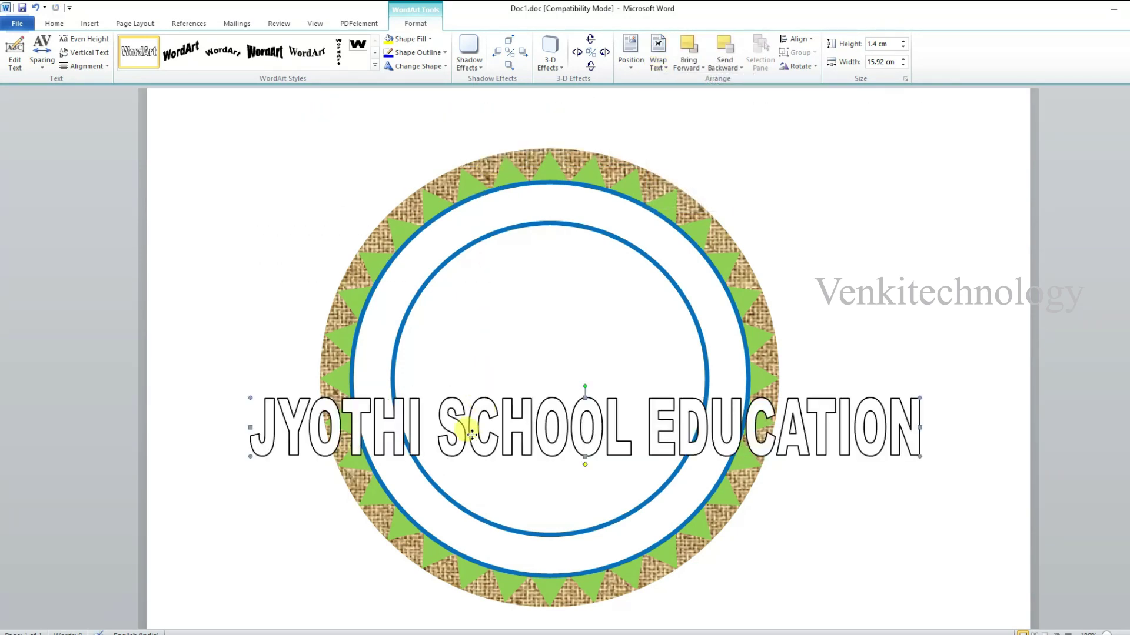
left_click_drag(376, 247, 528, 492)
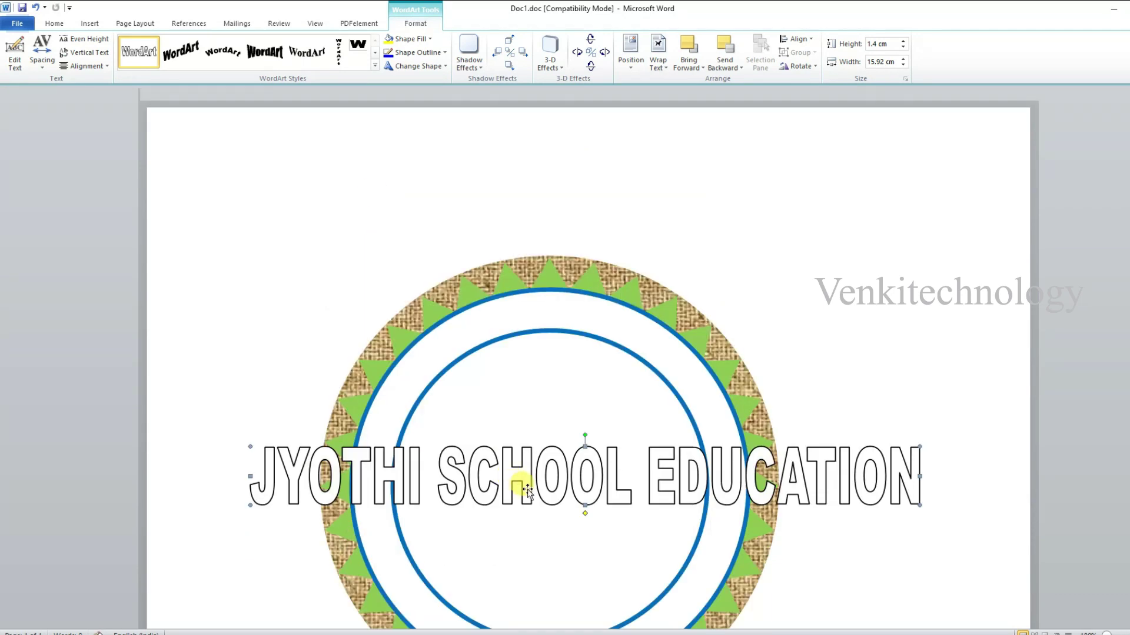
Step: Bend the school name into an Arch Up shape sized to fit inside the ring's top
right_click(445, 69)
left_click(433, 66)
left_click(411, 94)
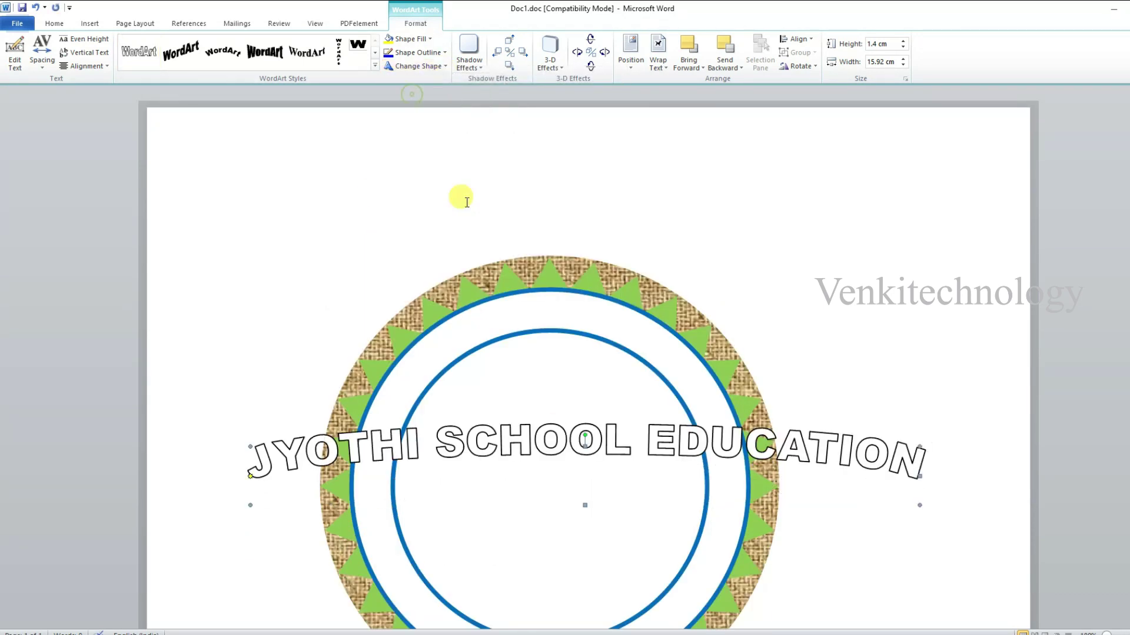
left_click_drag(589, 505, 582, 553)
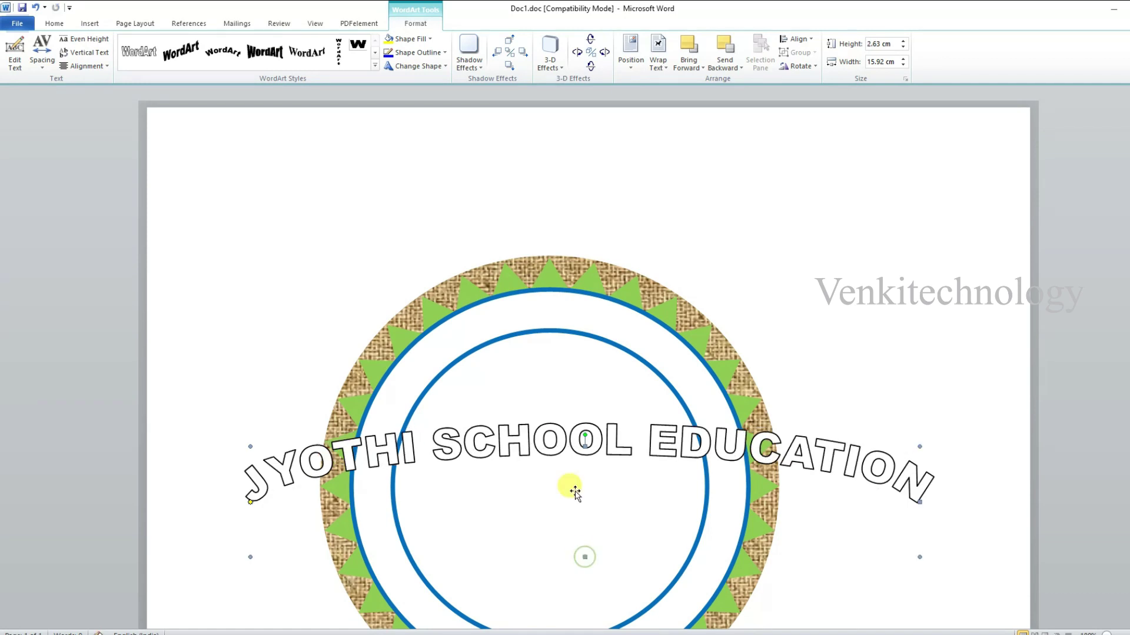
left_click_drag(577, 320, 245, 333)
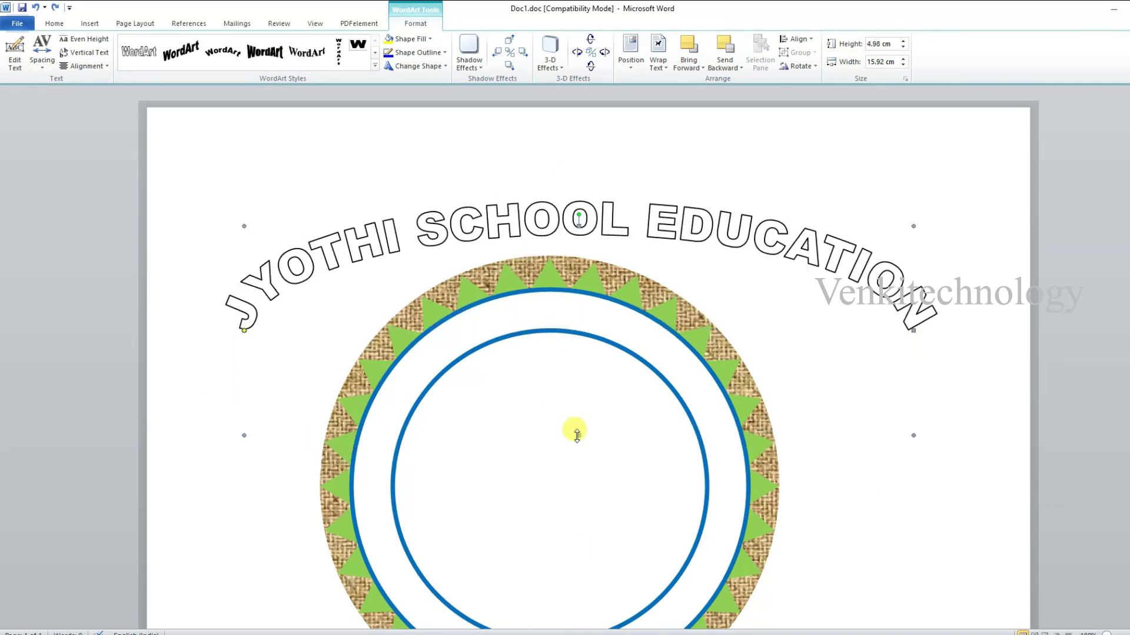
left_click_drag(579, 435, 676, 352)
left_click_drag(366, 267, 370, 317)
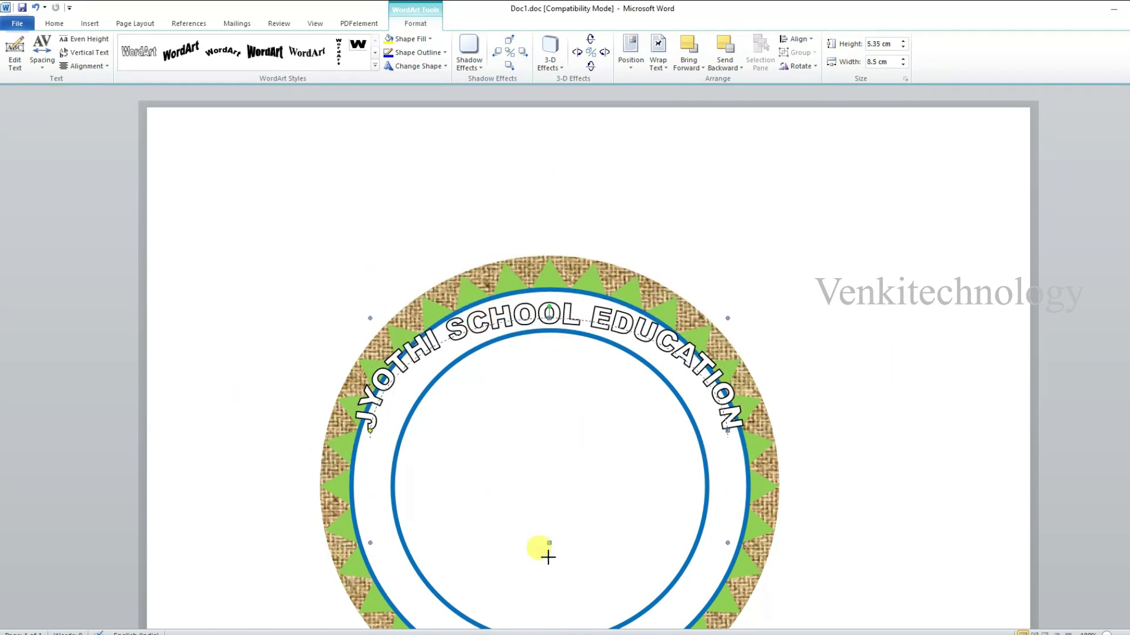
left_click_drag(728, 447, 720, 452)
left_click_drag(550, 307, 554, 312)
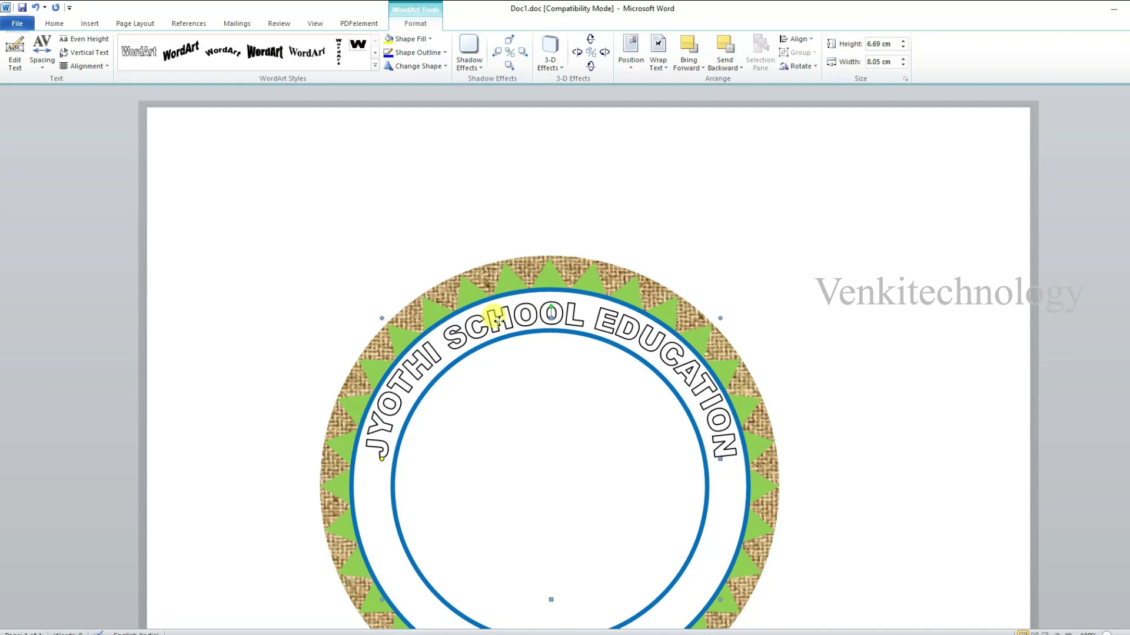
Step: Fill the arched WordArt letters with solid black
left_click(430, 39)
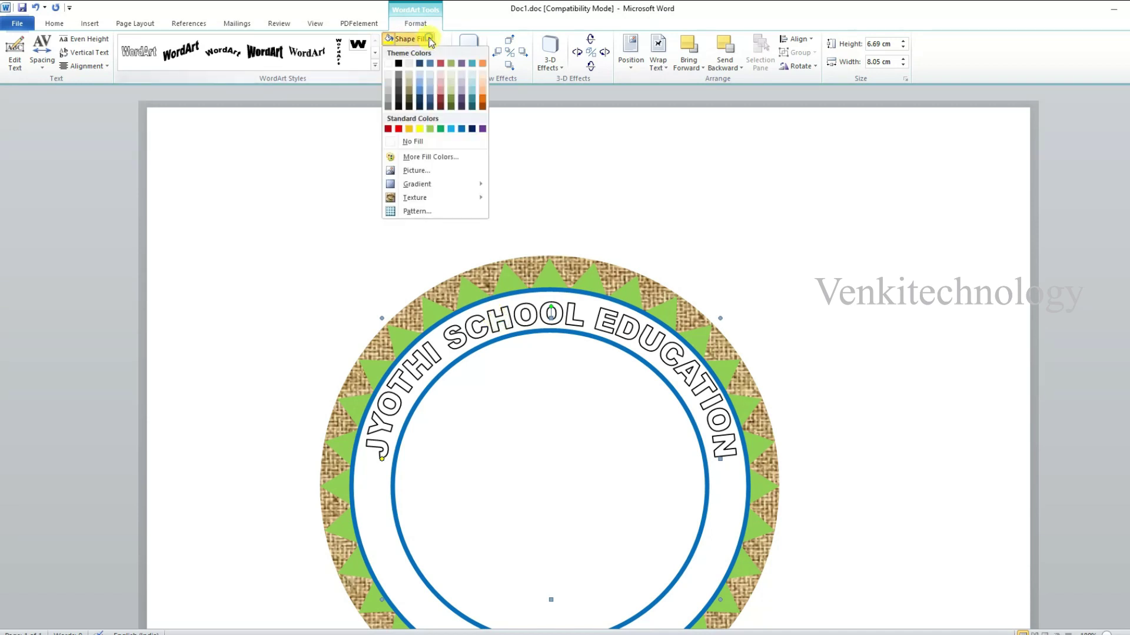
left_click(399, 65)
left_click(719, 460)
left_click(89, 23)
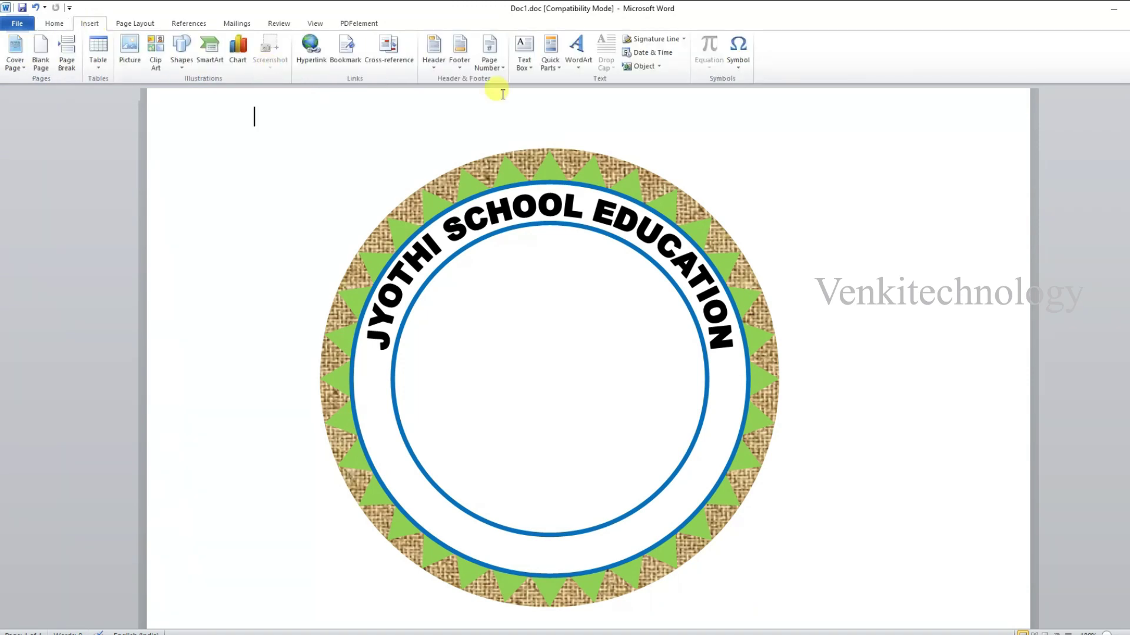
Step: Add style-1 WordArt 'VISAKHAPATNAM', float it in front of text, and move it to the circle's bottom
left_click(578, 52)
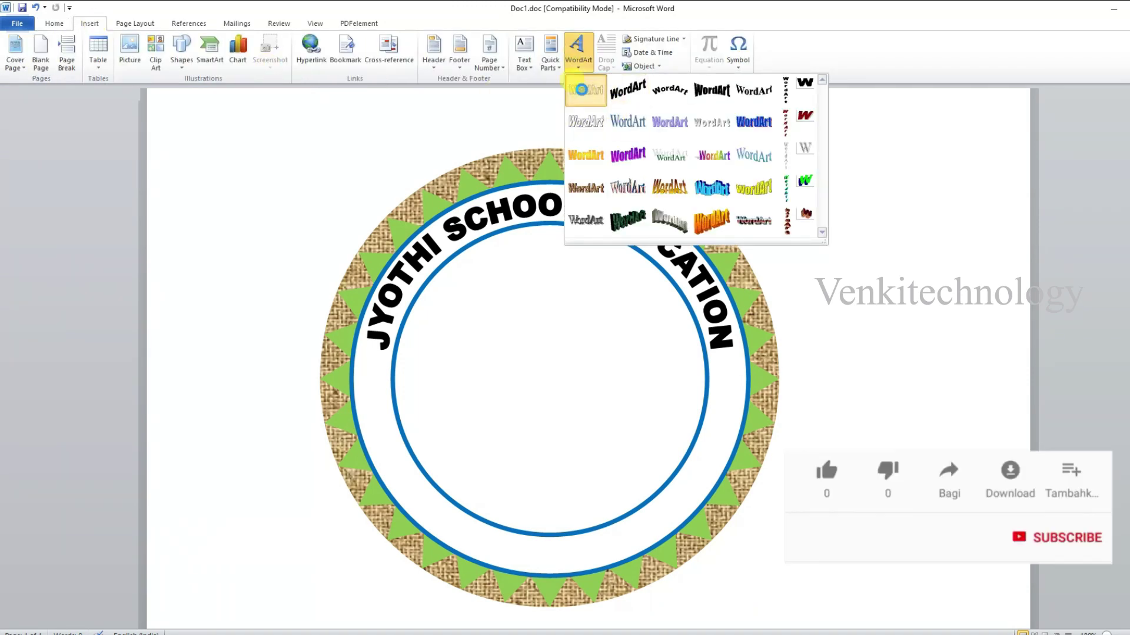
left_click(581, 90)
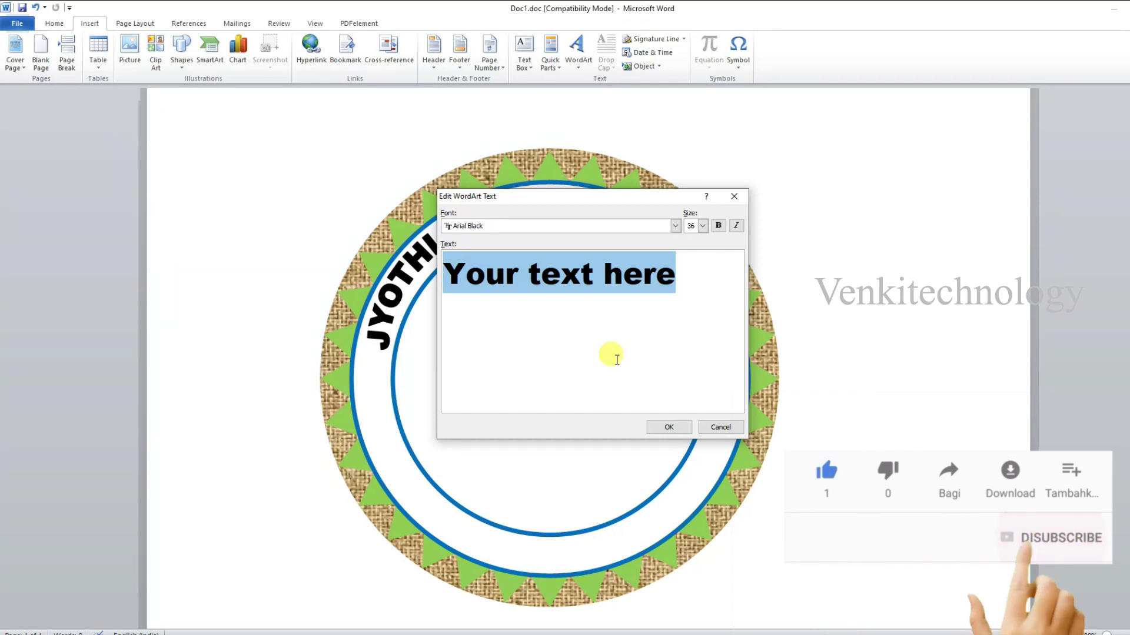
type("VISAK")
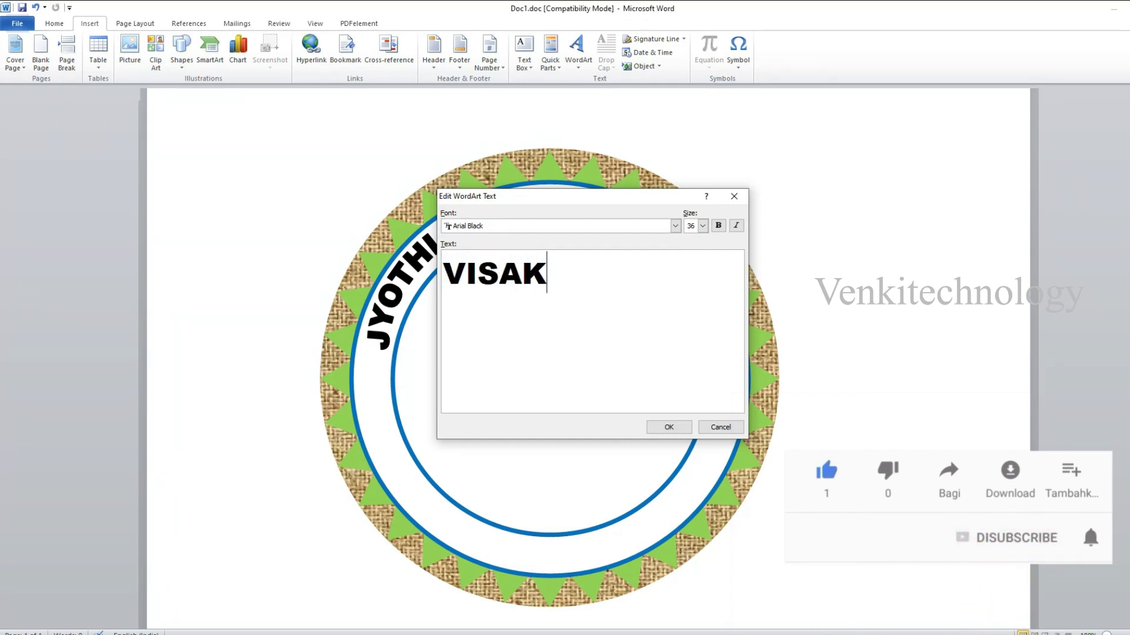
type("HAPATNAM")
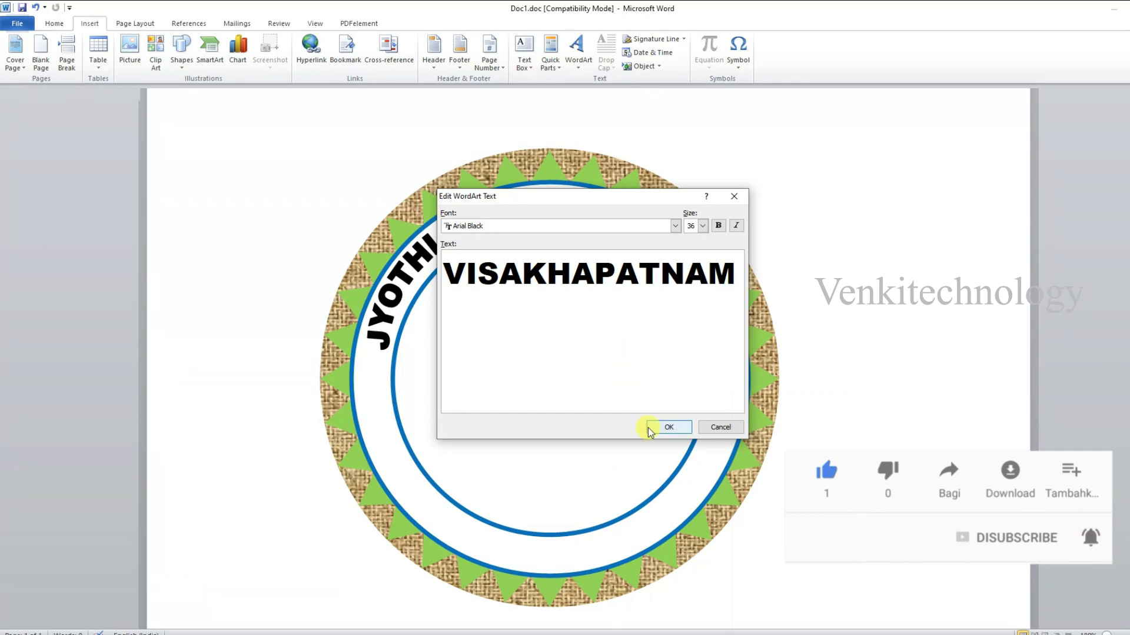
left_click(650, 432)
left_click(667, 59)
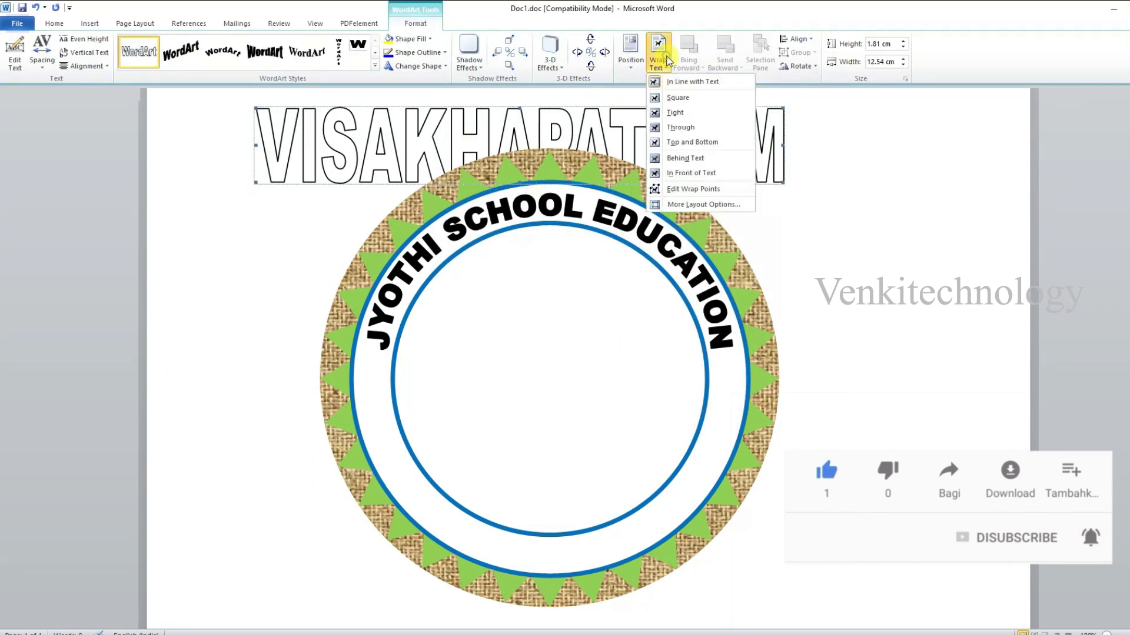
left_click(701, 174)
left_click_drag(453, 142, 513, 520)
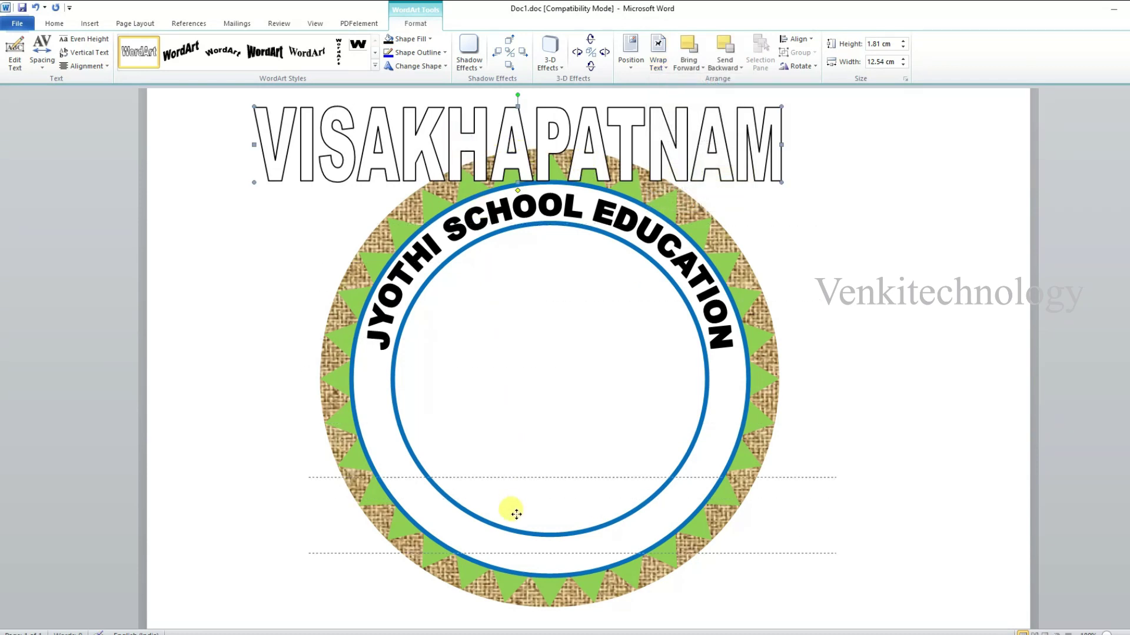
Step: Curve VISAKHAPATNAM into an Arch Down shape and resize it to hug the ring's bottom
left_click(443, 67)
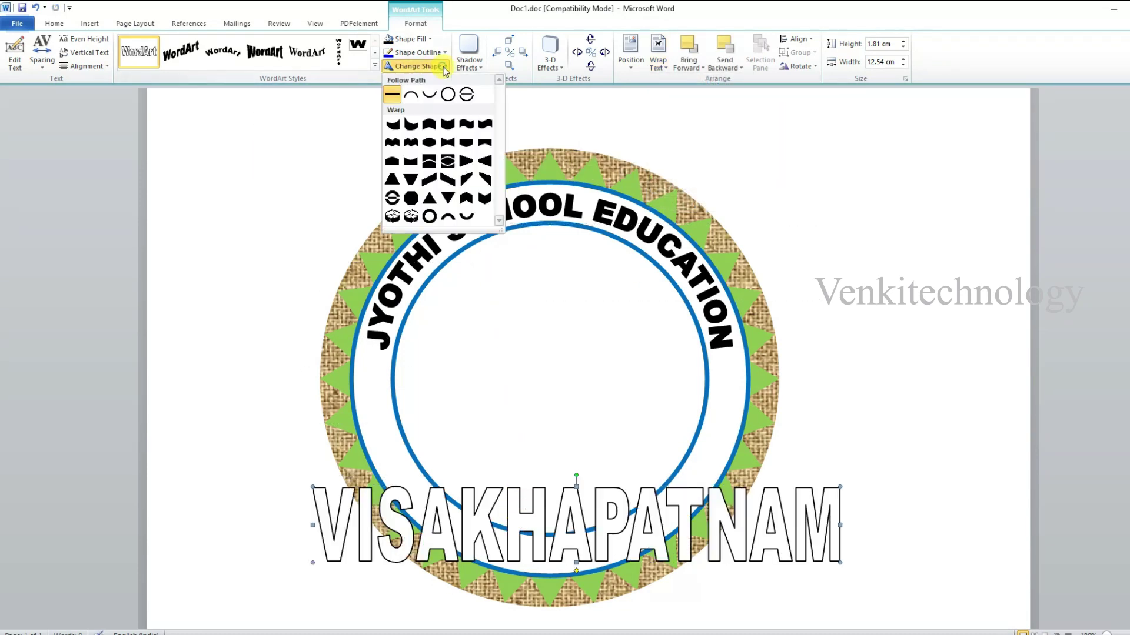
left_click(429, 95)
left_click_drag(576, 487, 570, 395)
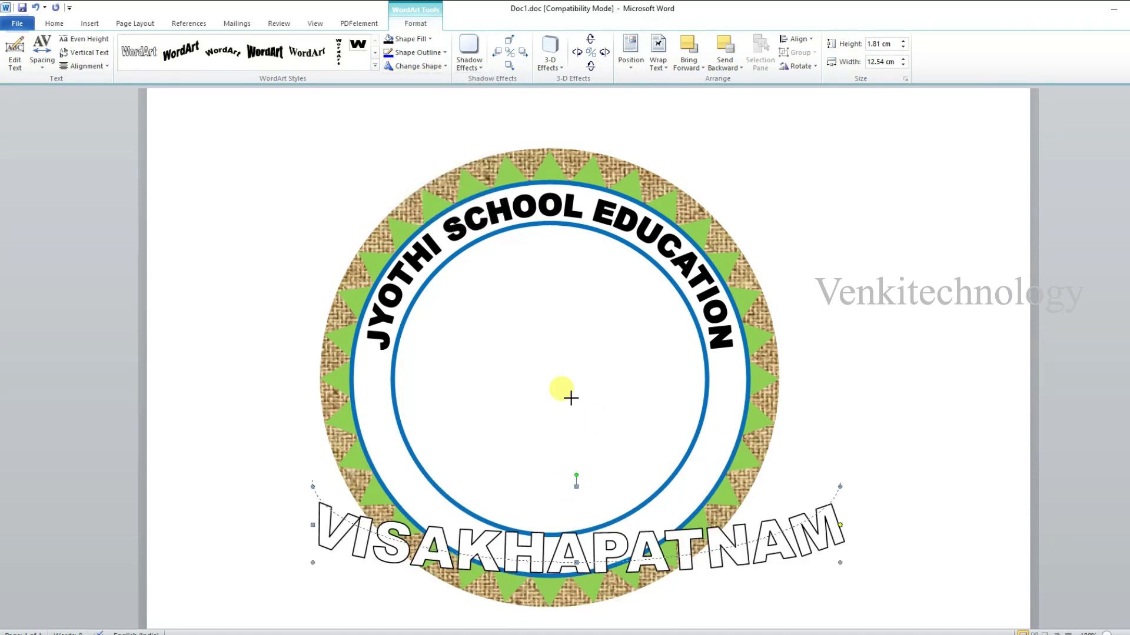
left_click_drag(312, 479, 406, 475)
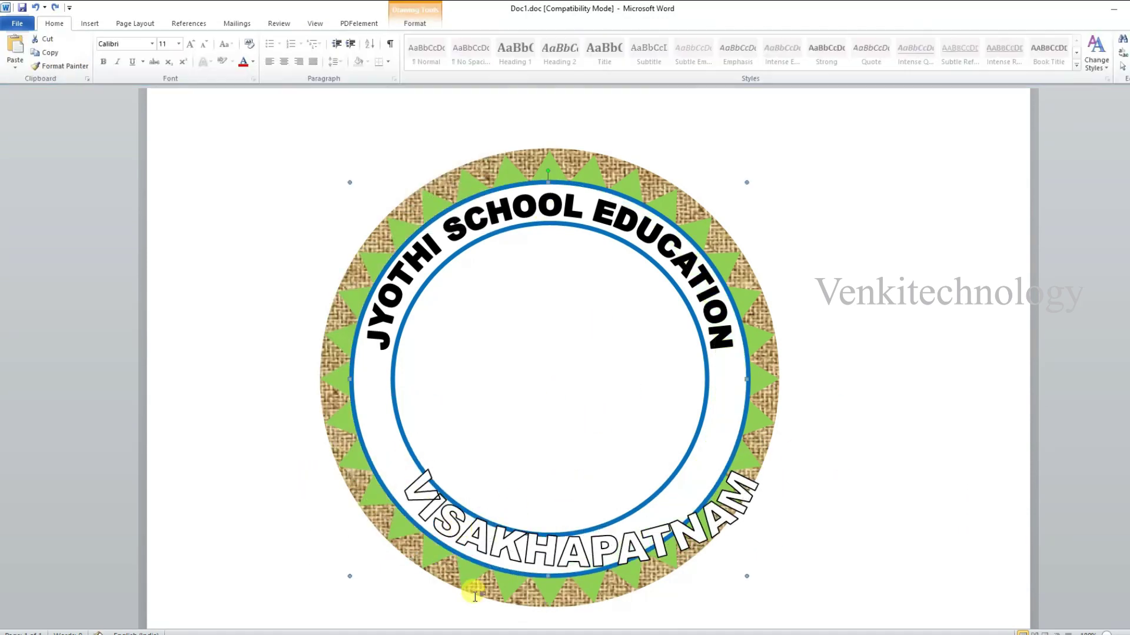
left_click_drag(749, 476, 722, 477)
left_click_drag(565, 391, 551, 338)
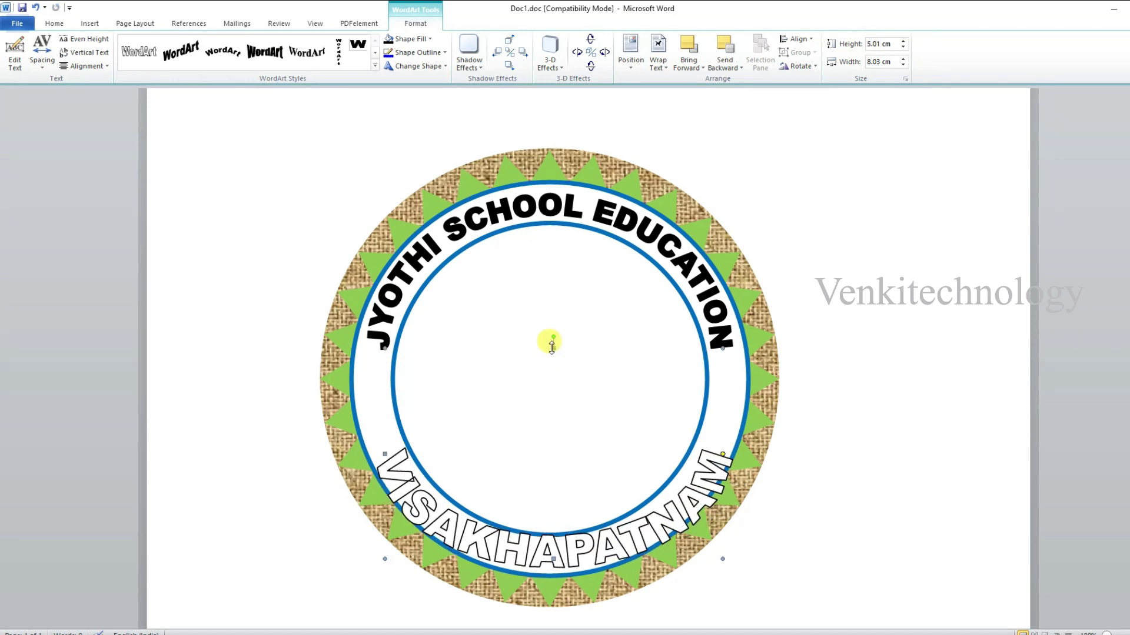
left_click_drag(384, 449, 376, 449)
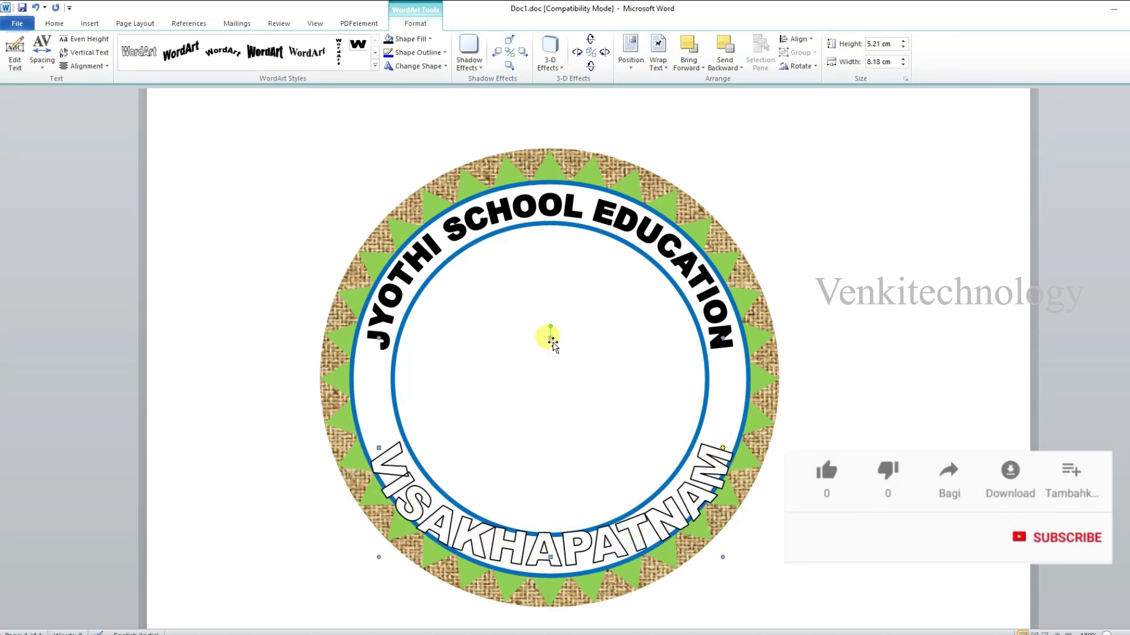
left_click_drag(550, 338, 550, 252)
left_click(383, 365)
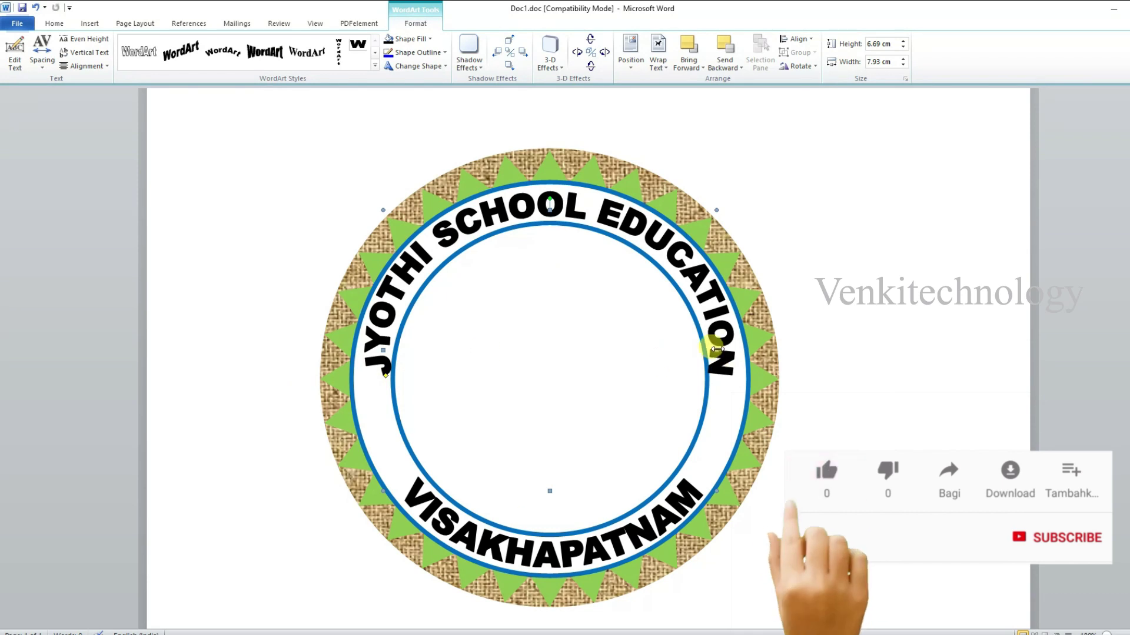
Step: Draw a small black five-point star on the ring's left and place a copy on the right
left_click(90, 23)
left_click(182, 50)
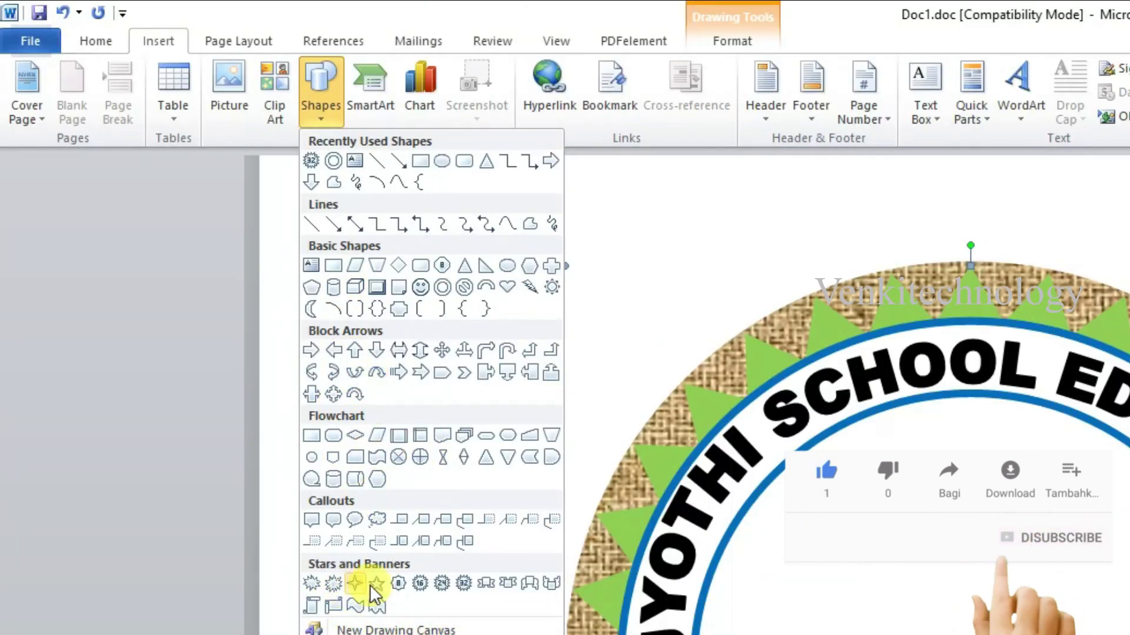
left_click(377, 584)
left_click_drag(380, 419, 408, 448)
left_click(450, 40)
left_click(439, 58)
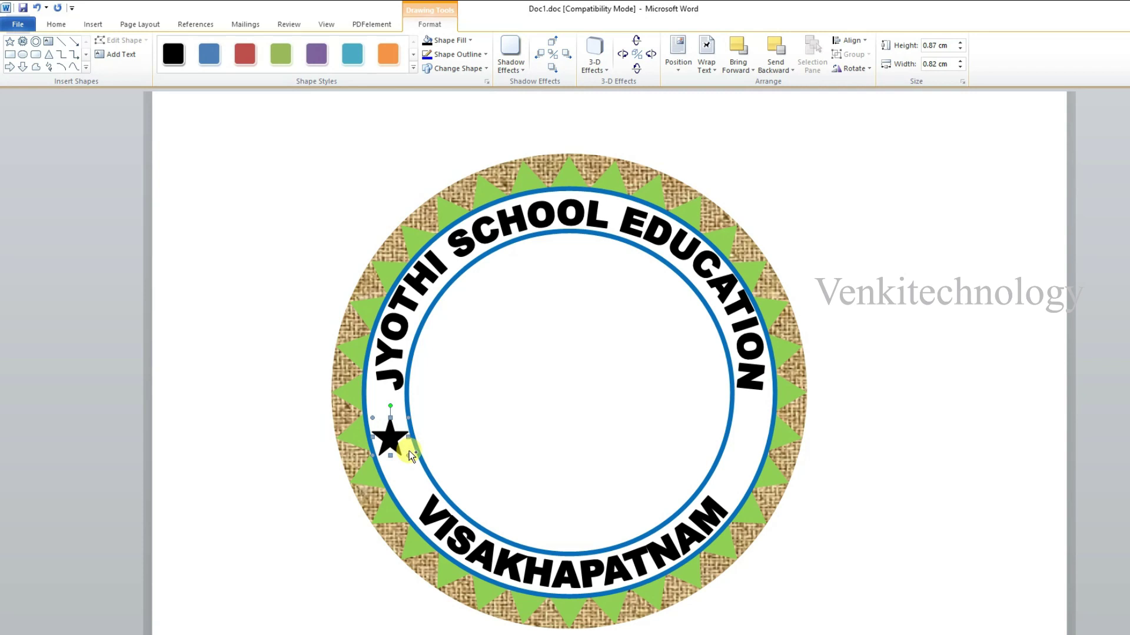
left_click_drag(395, 440, 750, 480)
left_click_drag(754, 450, 752, 444)
Step: Insert the sunrise picture file into the document
left_click(889, 471)
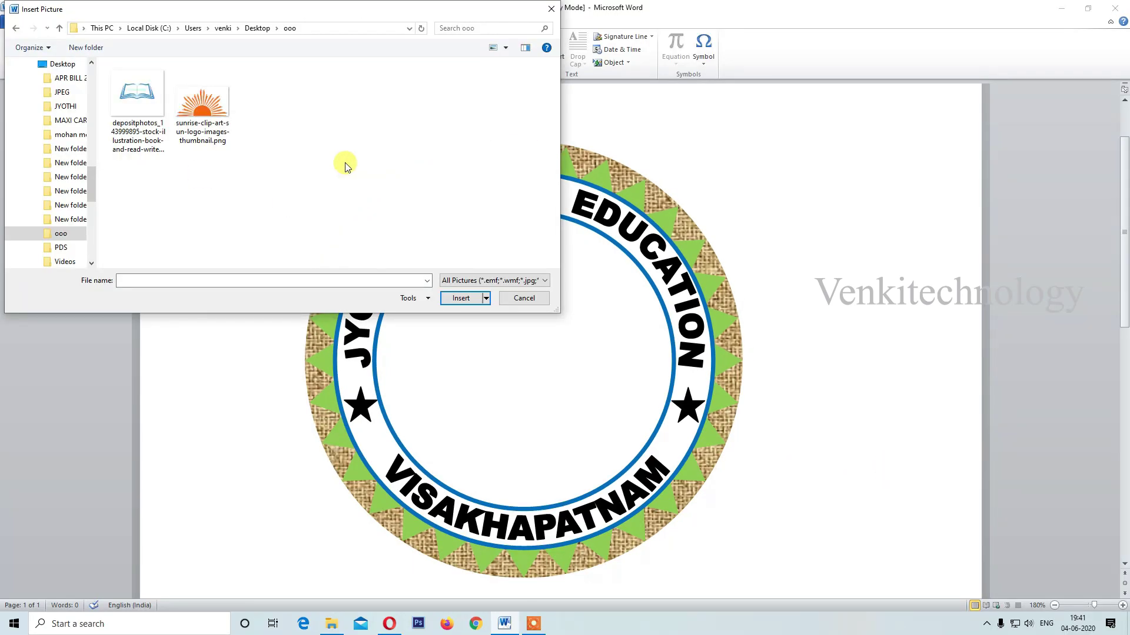
left_click(137, 103)
left_click(200, 118)
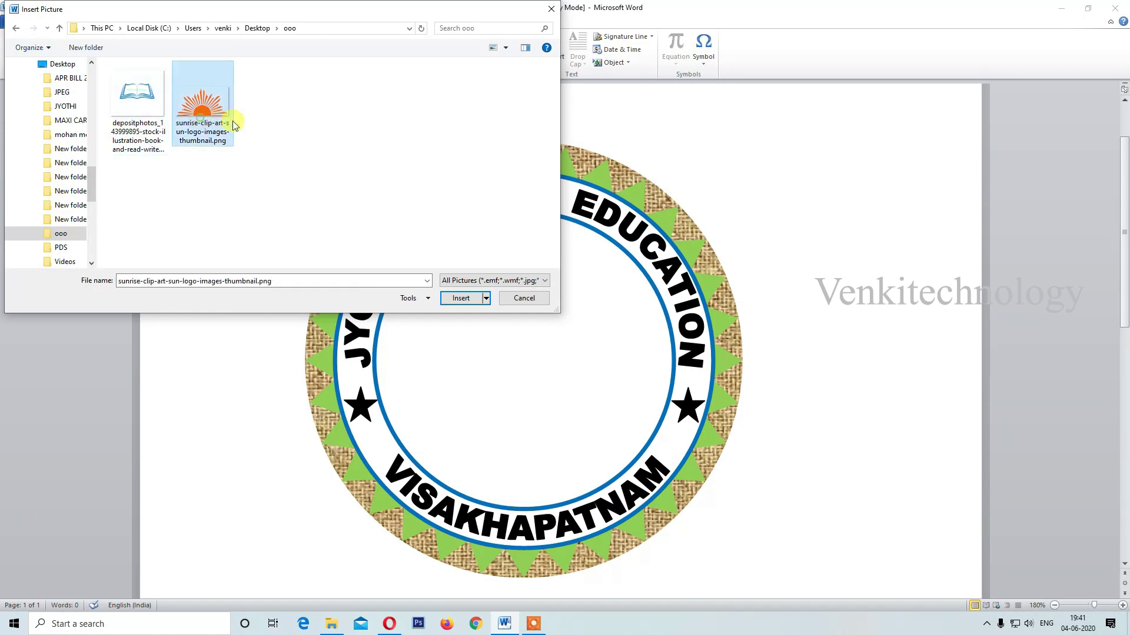
left_click(462, 300)
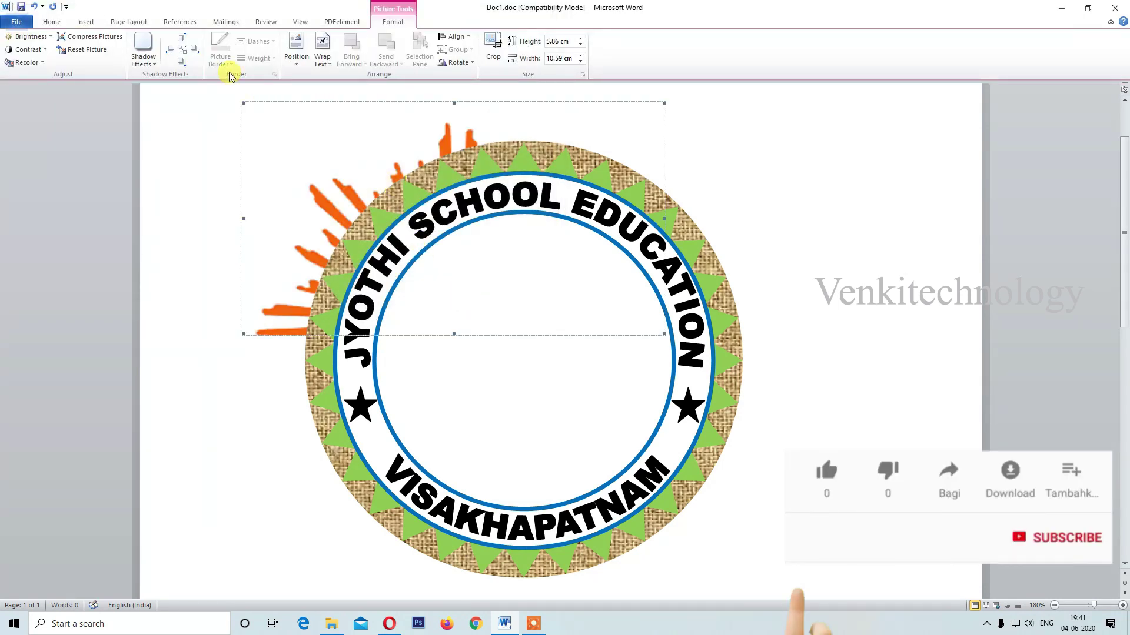
Step: Float the sunrise in front of text, centre it in the circle and shrink it to 4.52 × 7.73 cm
left_click(325, 54)
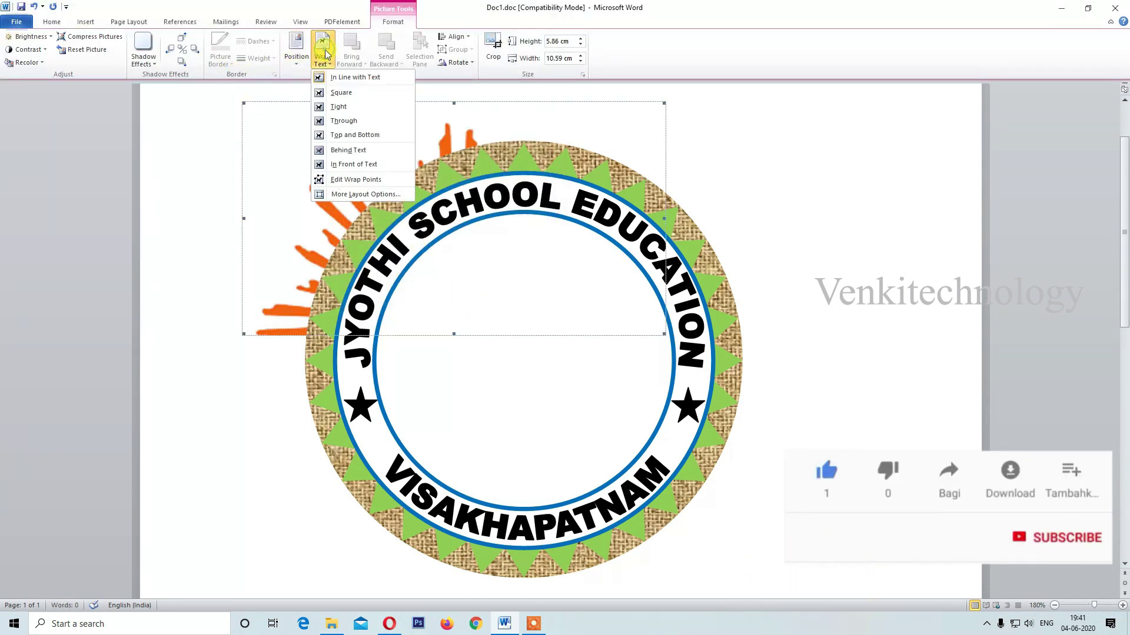
left_click(353, 166)
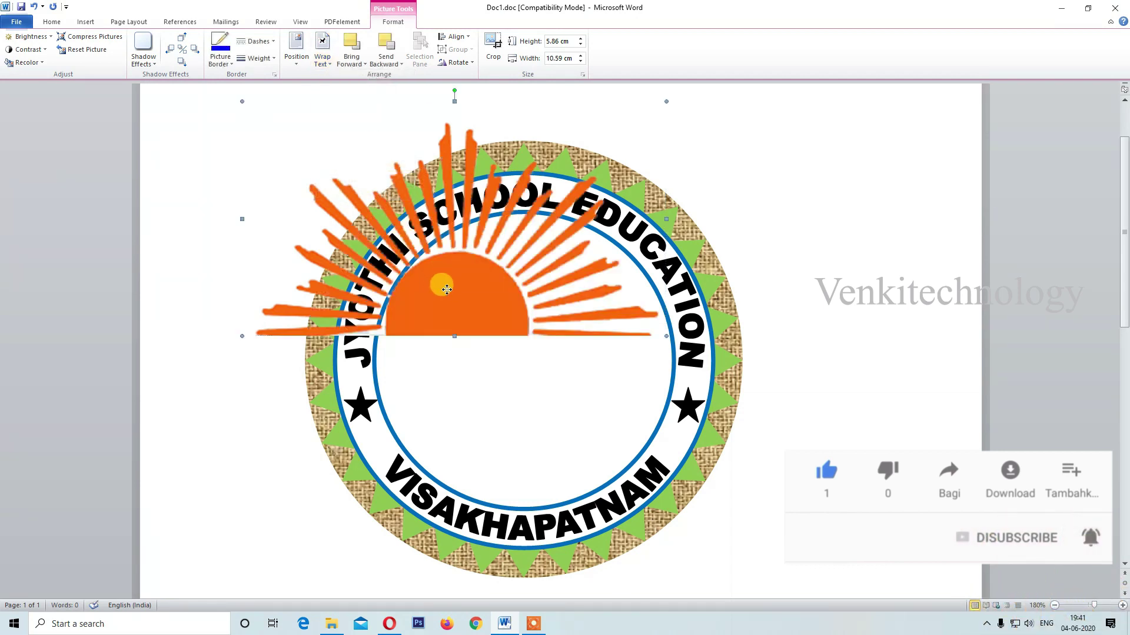
left_click_drag(447, 288, 513, 345)
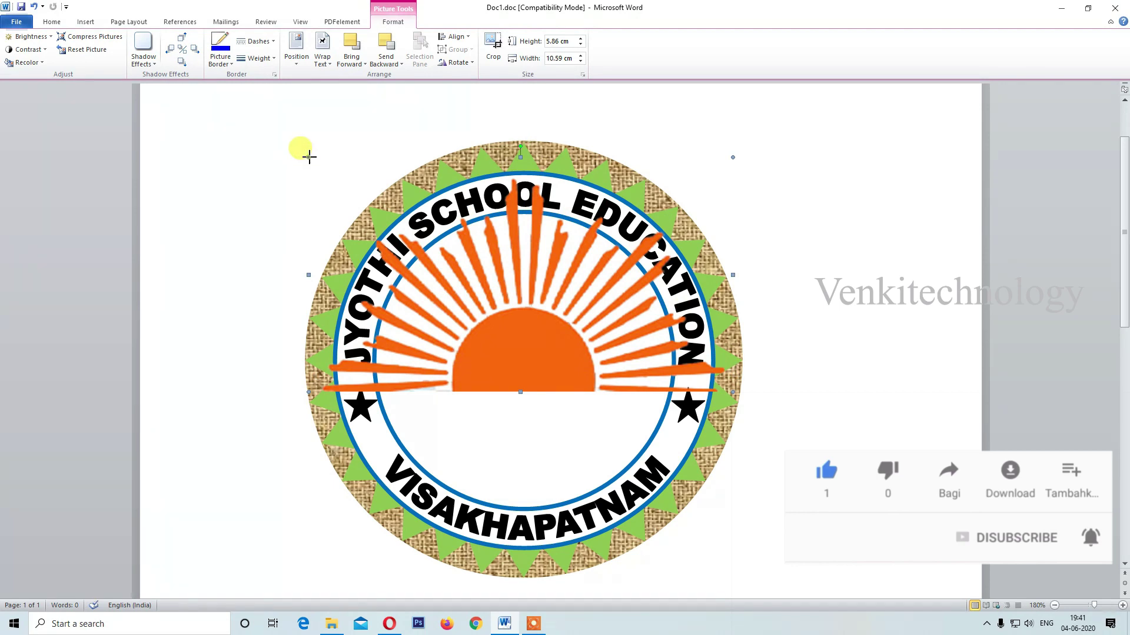
left_click_drag(308, 157, 373, 166)
left_click_drag(586, 384, 530, 371)
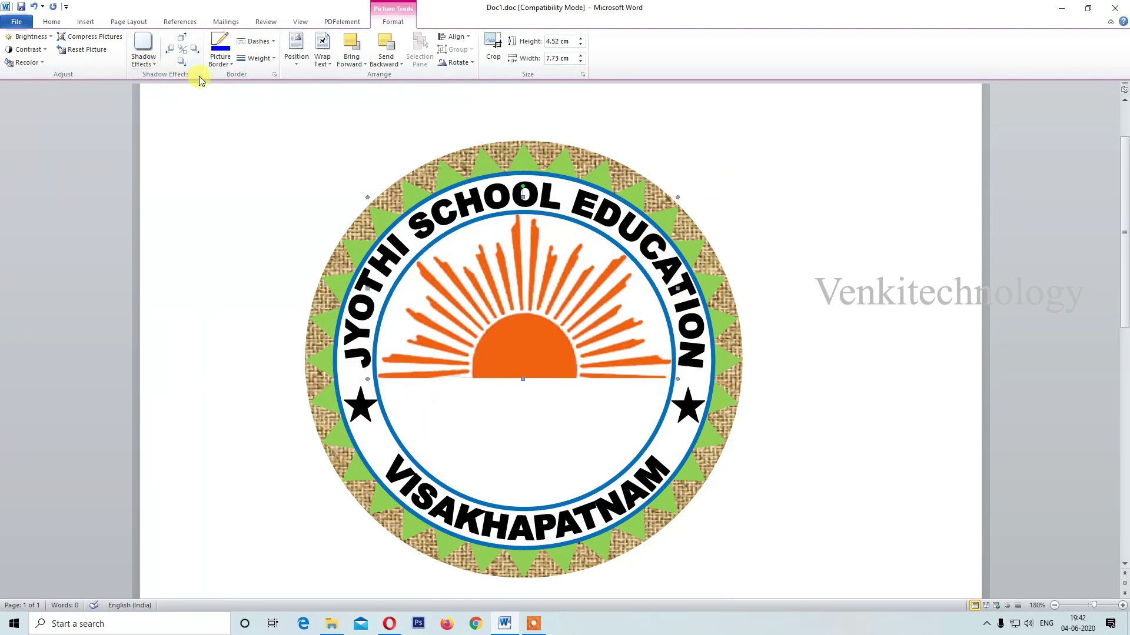
Step: Insert the book picture and float it in the middle of the page
left_click(86, 22)
left_click(124, 47)
left_click(136, 97)
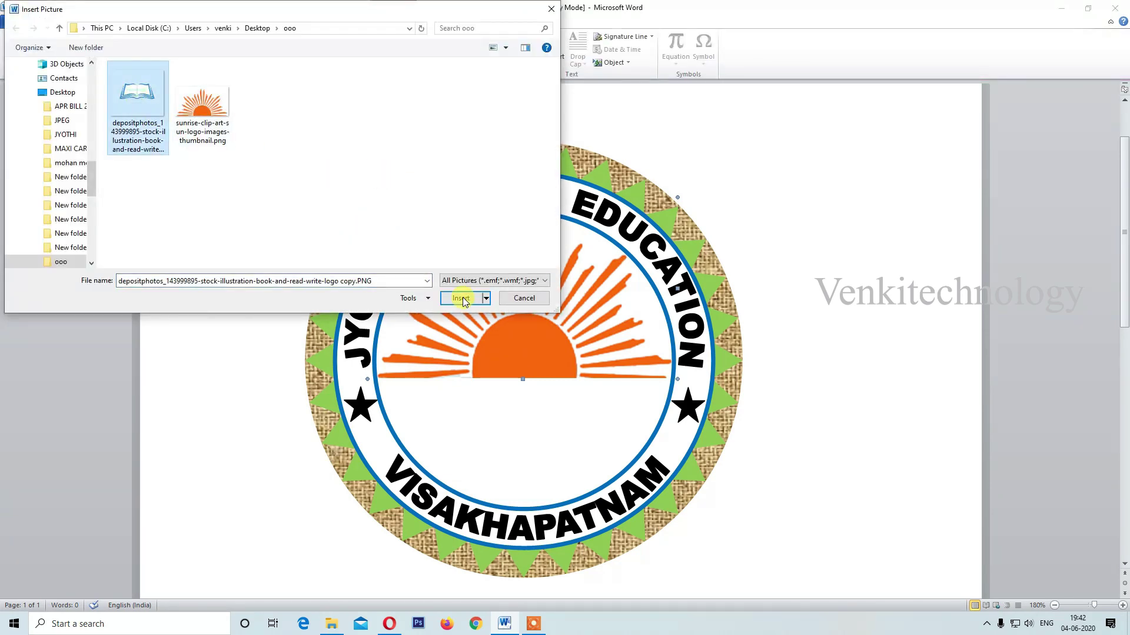
left_click(461, 298)
left_click(296, 57)
left_click(336, 136)
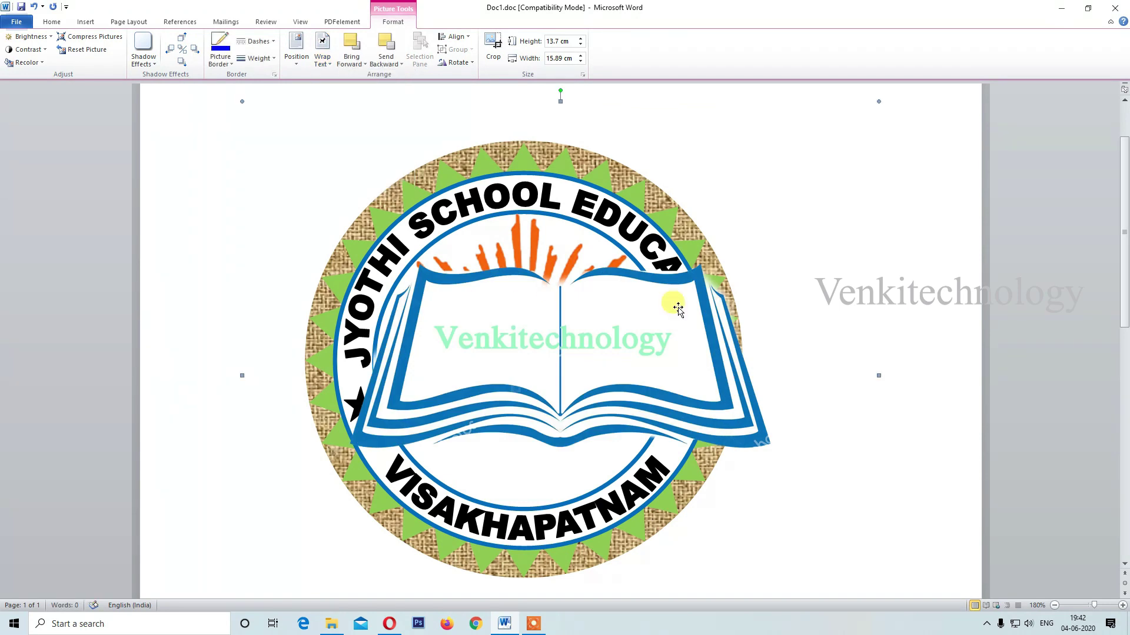
Step: Shrink the book to 6.33 × 8.16 cm and move it up to overlap the sunrise's bottom
left_click_drag(780, 186, 621, 324)
left_click_drag(479, 454, 495, 412)
left_click_drag(713, 594, 662, 522)
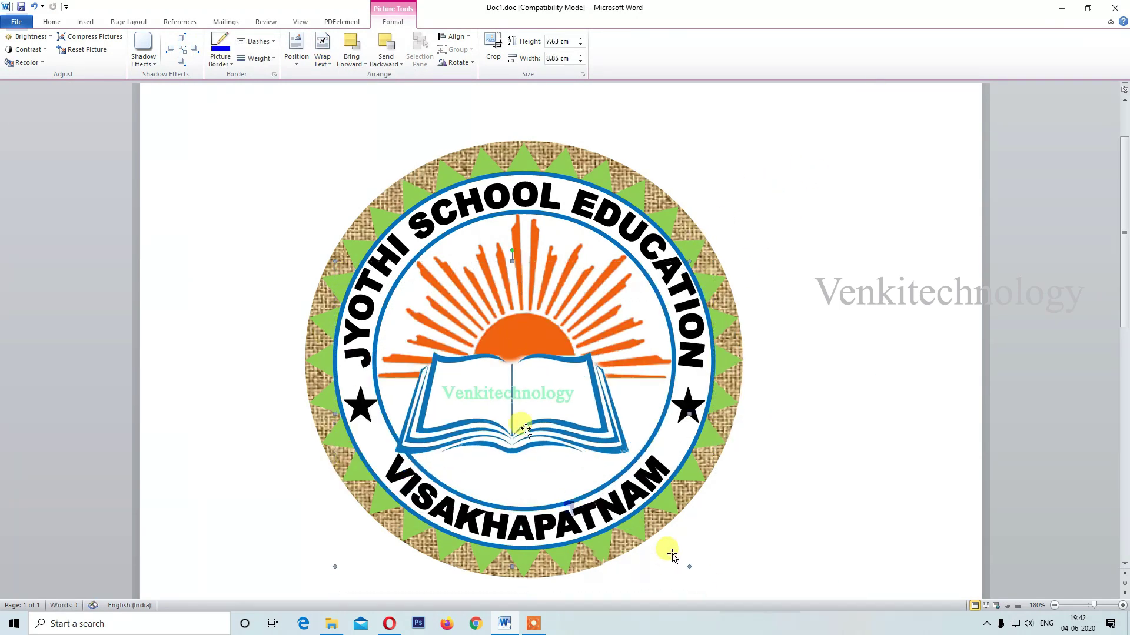
scroll(650, 518, "down", 1)
left_click_drag(524, 306, 521, 356)
left_click(529, 306)
left_click(525, 303)
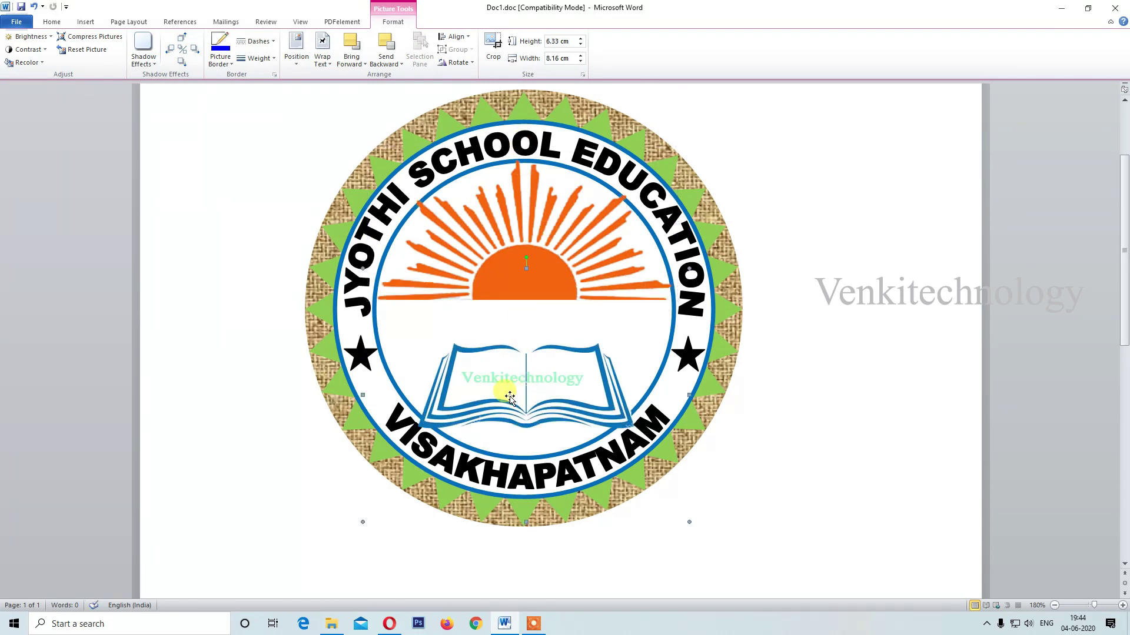
left_click_drag(505, 391, 515, 341)
left_click(526, 261)
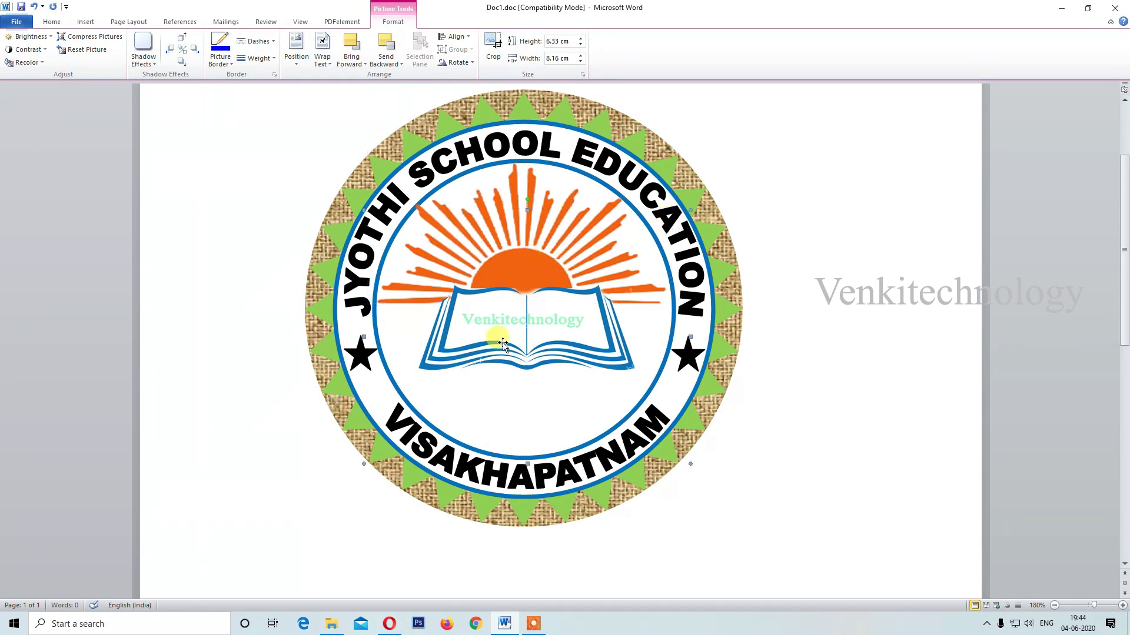
left_click(86, 21)
left_click(173, 47)
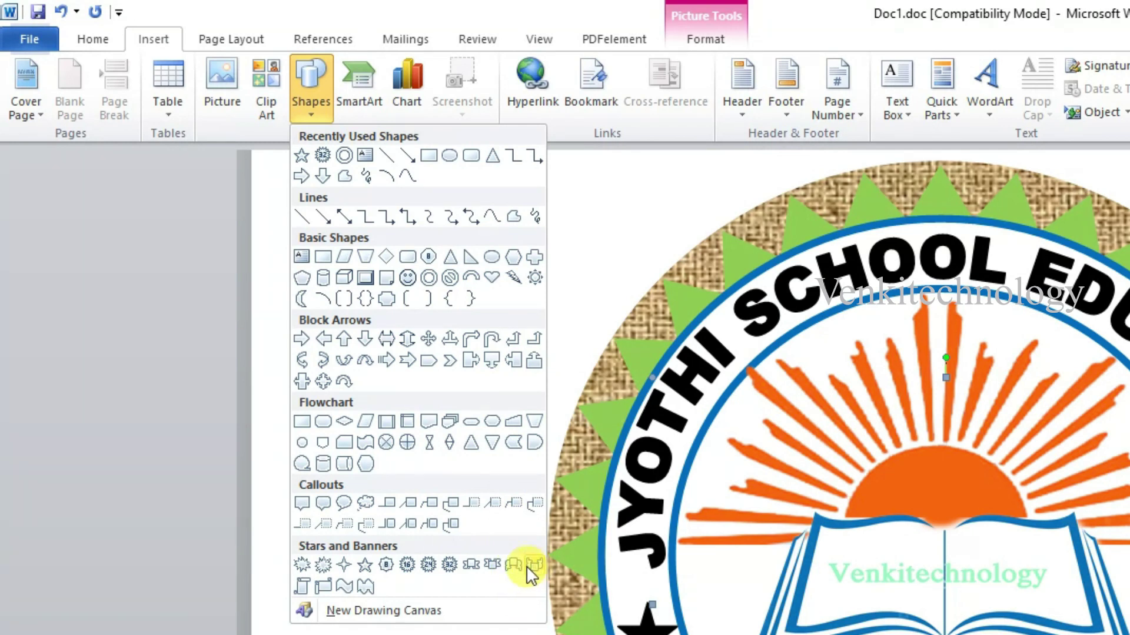
Step: Draw a Down Ribbon banner under the book, adjust its folds and widen it to 1.07 × 4.86 cm
left_click(493, 565)
left_click_drag(475, 412, 667, 458)
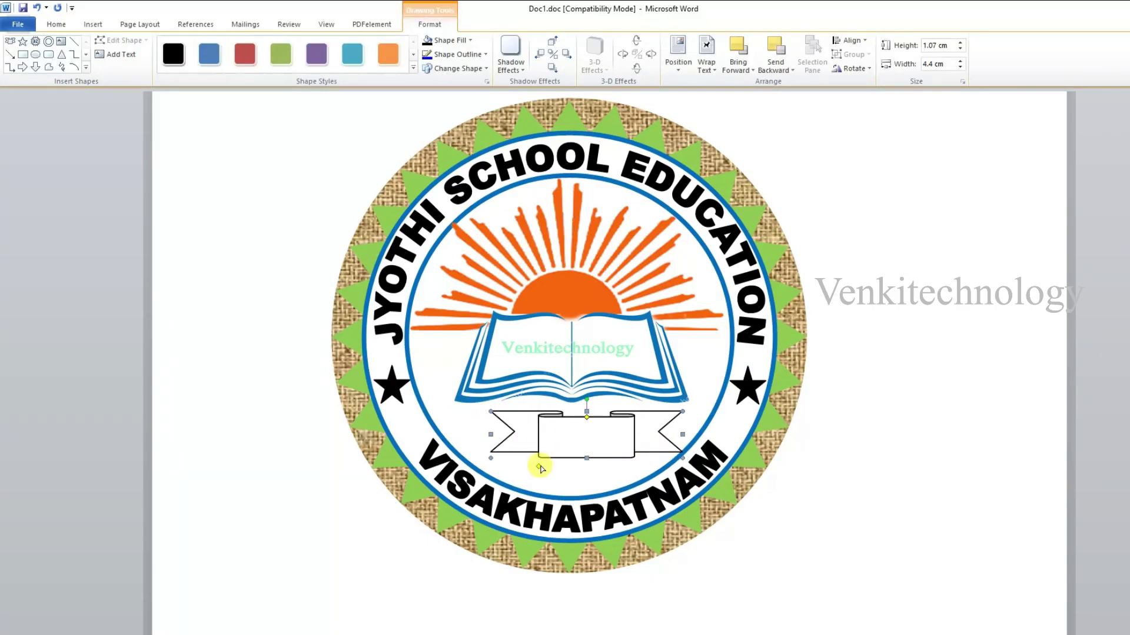
left_click_drag(576, 441, 618, 446)
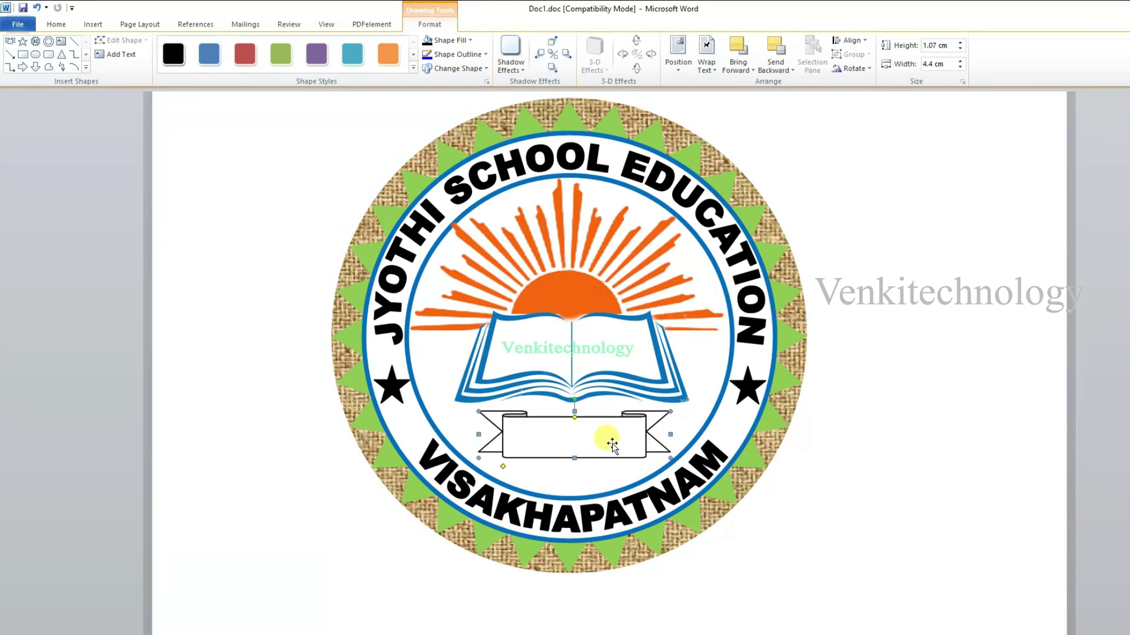
left_click_drag(574, 415, 578, 430)
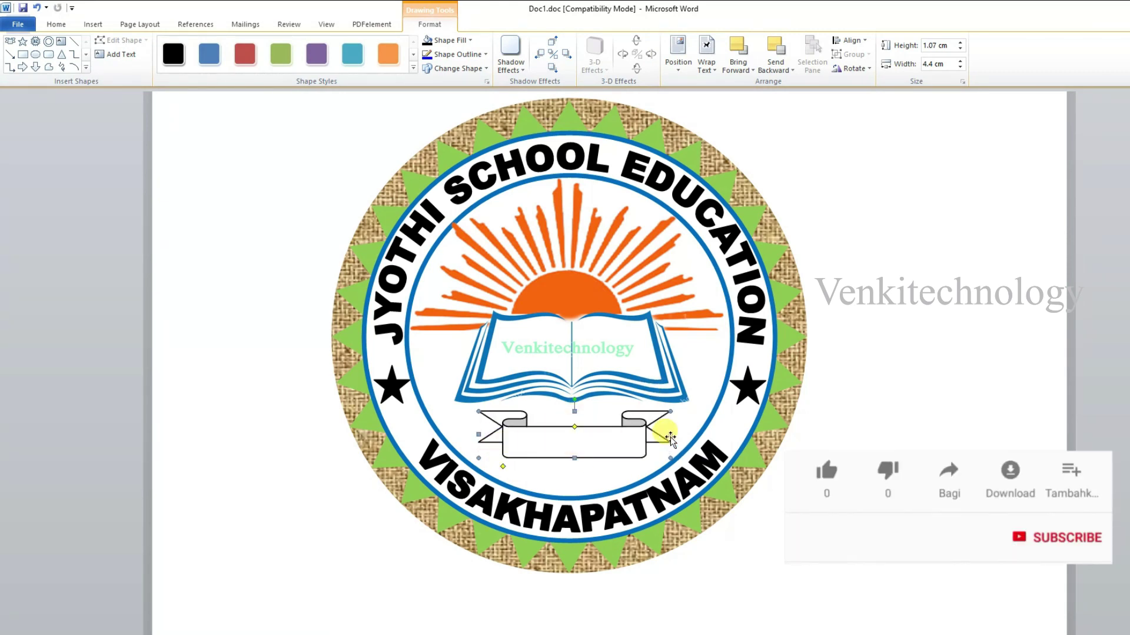
left_click_drag(671, 438, 680, 435)
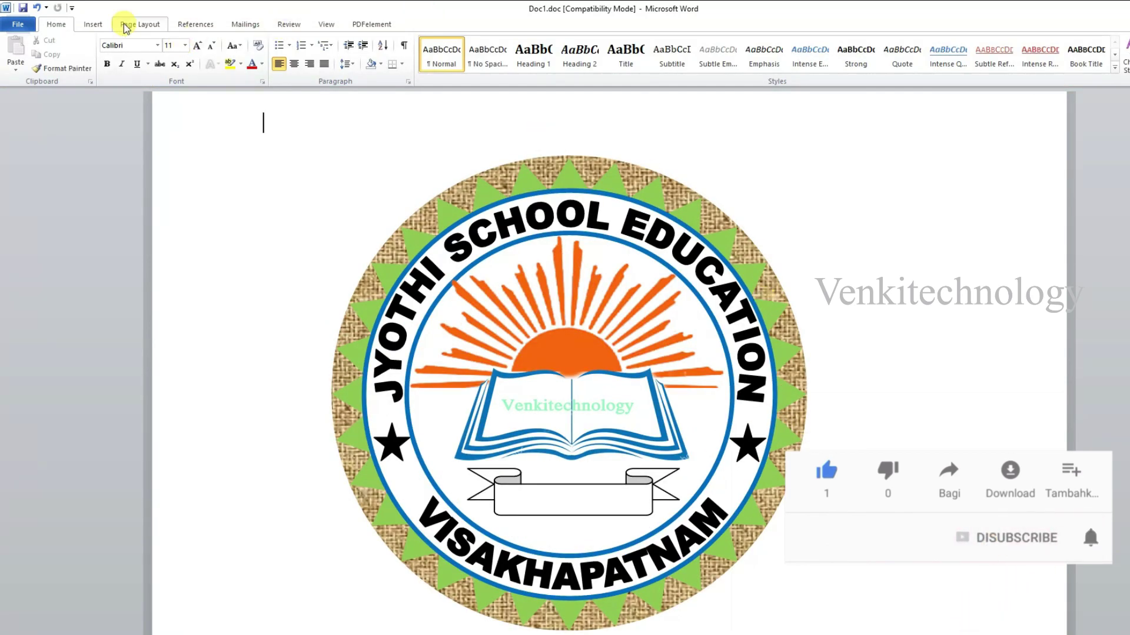
Step: Add plain WordArt reading 'ESTD:2020'
left_click(89, 26)
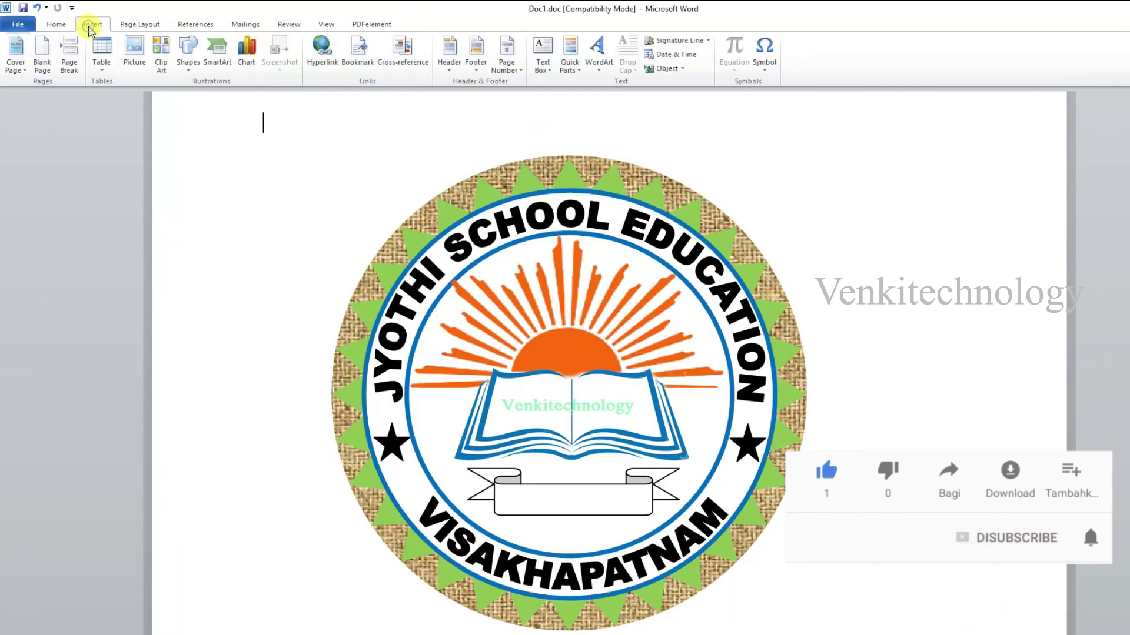
left_click(598, 52)
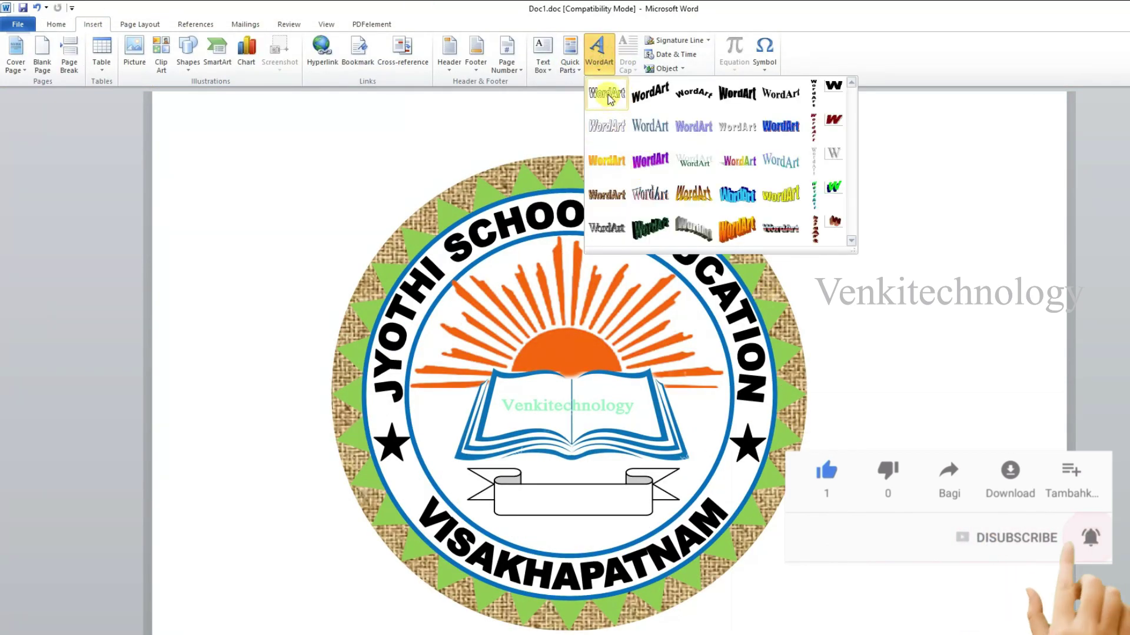
left_click(607, 94)
type("ESTD:2020")
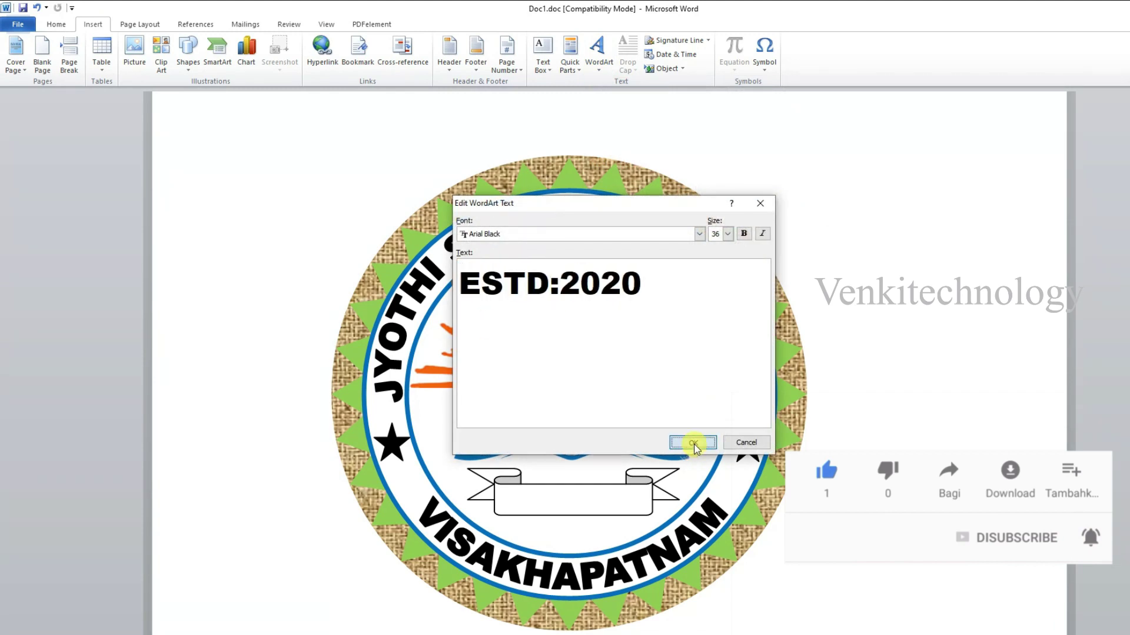
left_click(694, 444)
Step: Float the ESTD:2020 WordArt in front of text and apply a rainbow gradient style
left_click(682, 62)
left_click(712, 188)
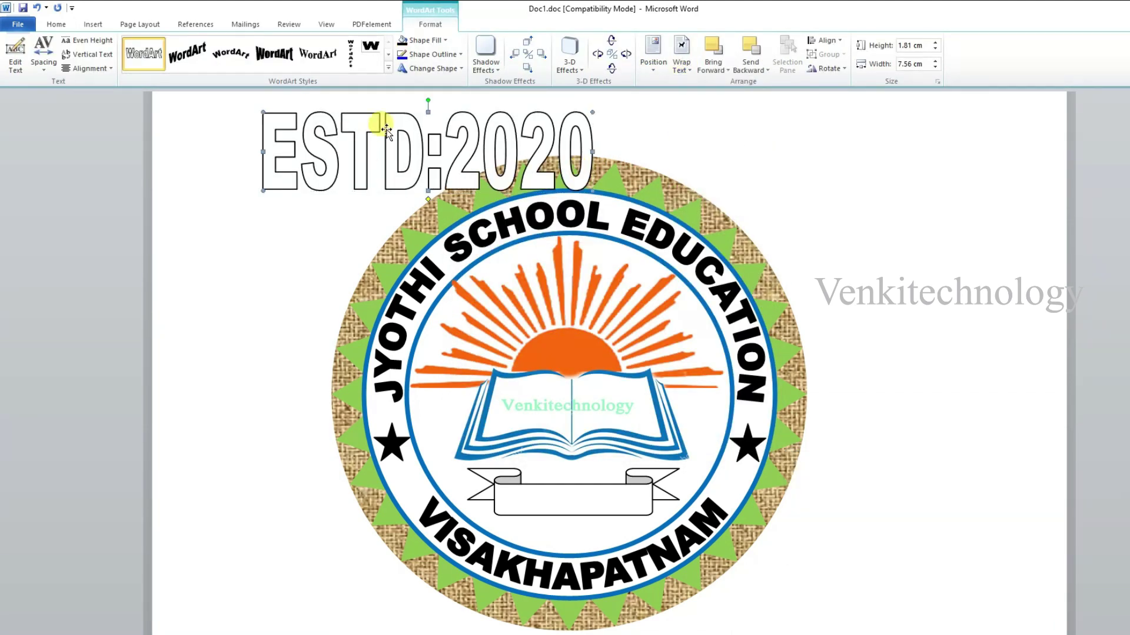
left_click(465, 97)
left_click(438, 110)
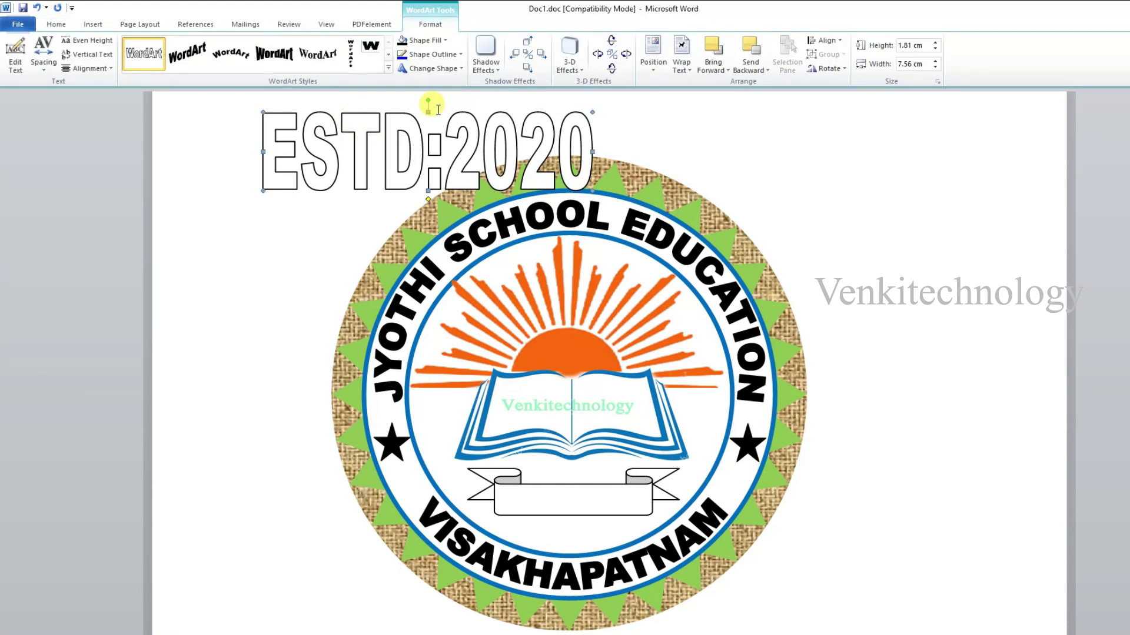
left_click(388, 54)
left_click(275, 54)
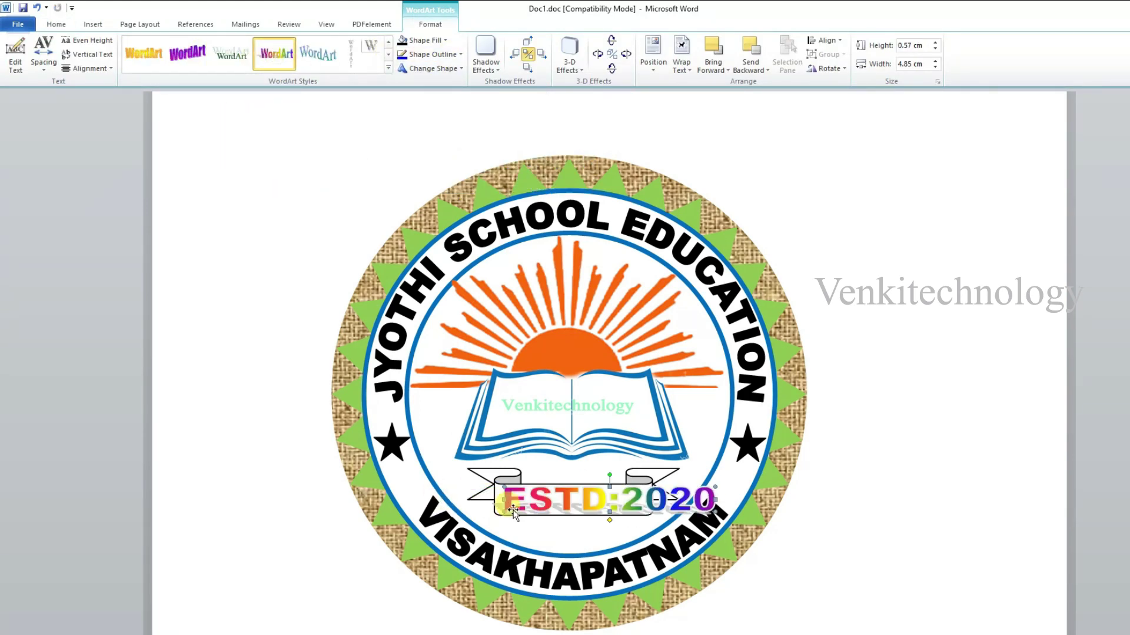
left_click(819, 500)
Step: Draw a Block Arc over the logo, flip it and stretch it to 11.91 × 12.16 cm
scroll(941, 411, "down", 2)
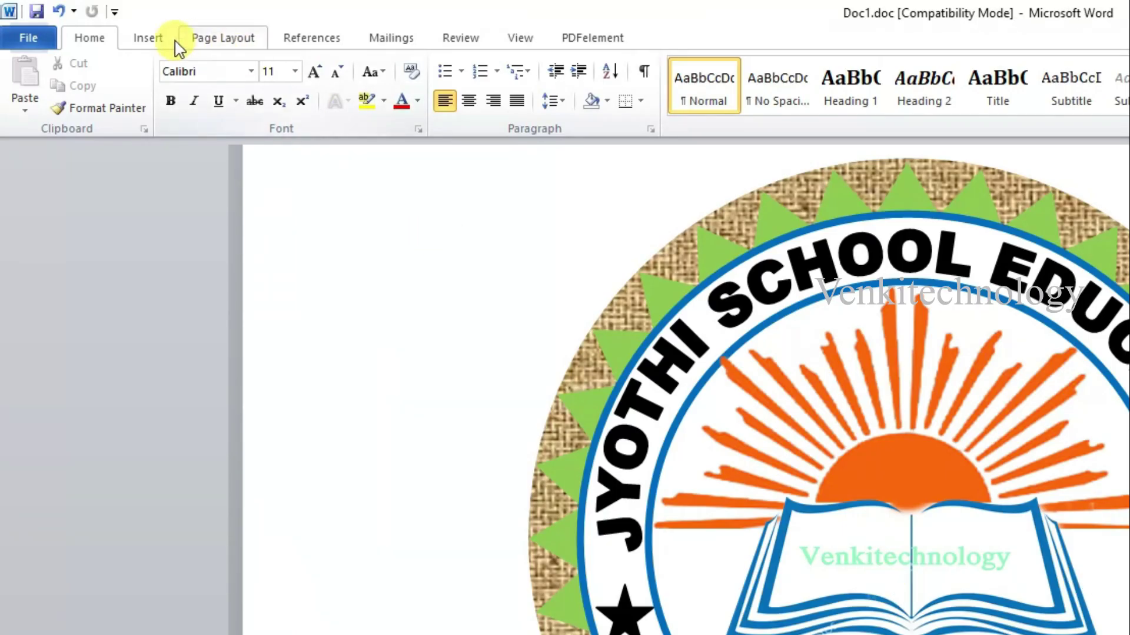
left_click(154, 38)
left_click(300, 76)
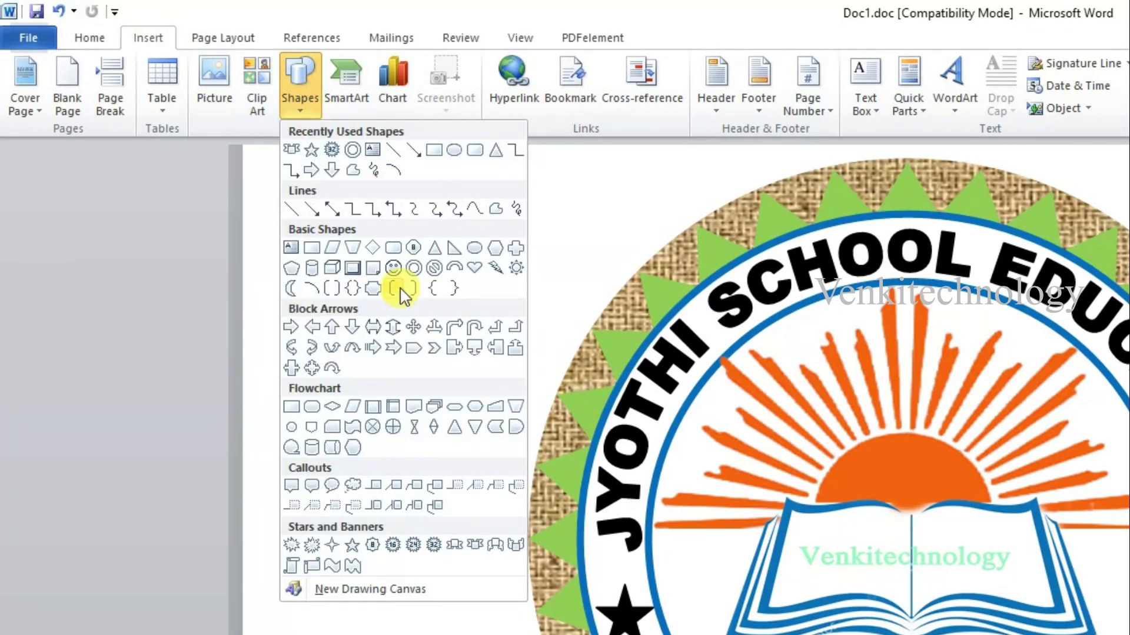
left_click(461, 281)
mouse_move(537, 259)
left_mouse_down()
mouse_move(849, 524)
mouse_move(588, 534)
left_mouse_up()
scroll(582, 259, "up", 1)
scroll(588, 535, "down", 4)
scroll(403, 411, "up", 1)
mouse_move(715, 337)
left_mouse_down()
mouse_move(772, 435)
mouse_move(828, 333)
left_mouse_up()
left_click_drag(654, 430, 659, 437)
left_click_drag(313, 360, 303, 360)
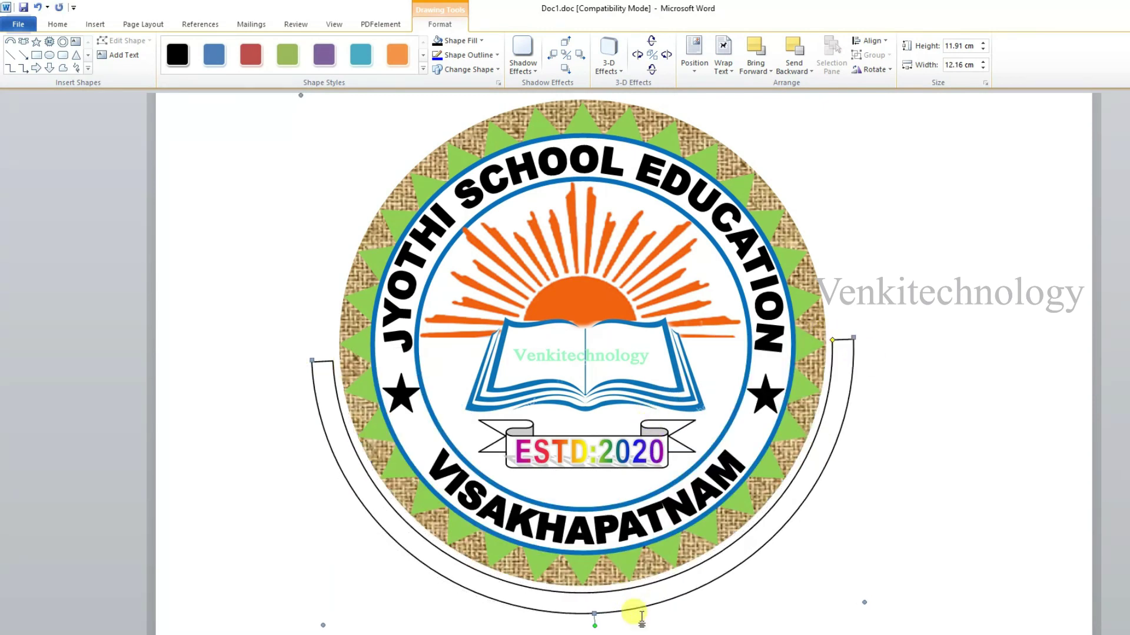
Step: Fill the arc light green and remove its outline
left_click(465, 41)
left_click(479, 151)
left_click(497, 54)
left_click(465, 155)
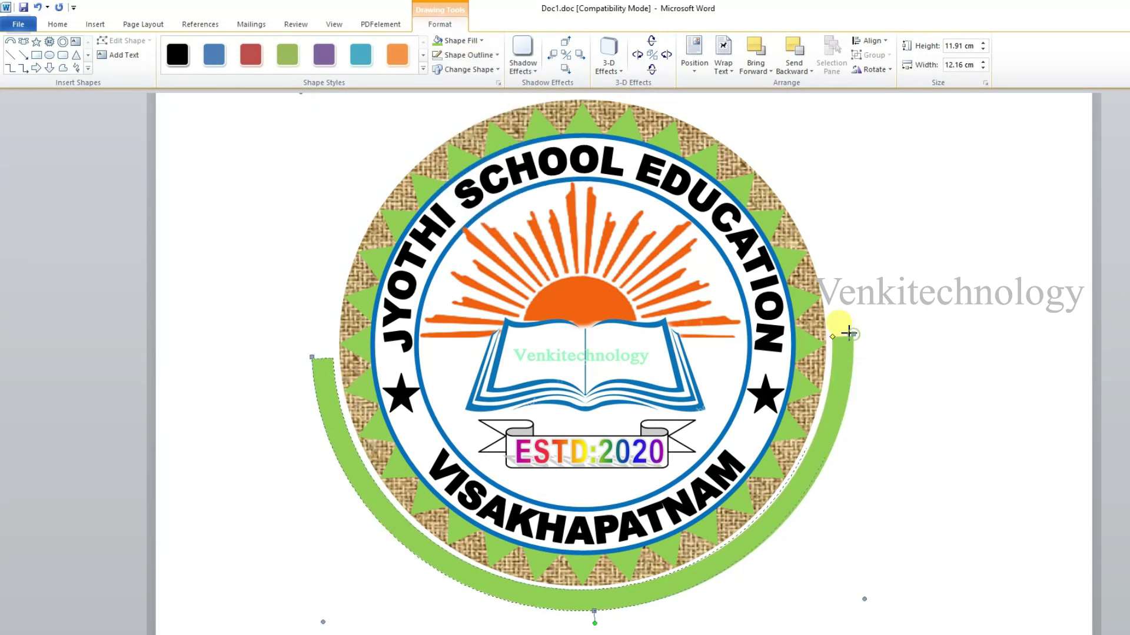
left_click(94, 24)
left_click(338, 101)
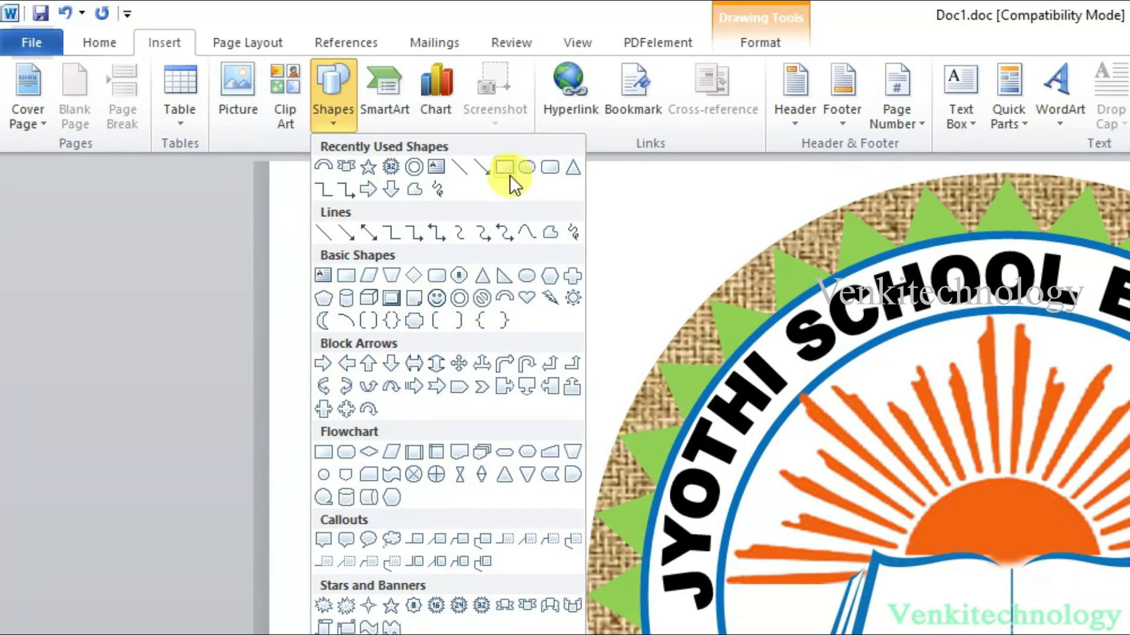
Step: Draw a guide rectangle and trace a notched freeform ribbon tail beside the logo
left_click(504, 176)
left_click_drag(288, 303, 327, 559)
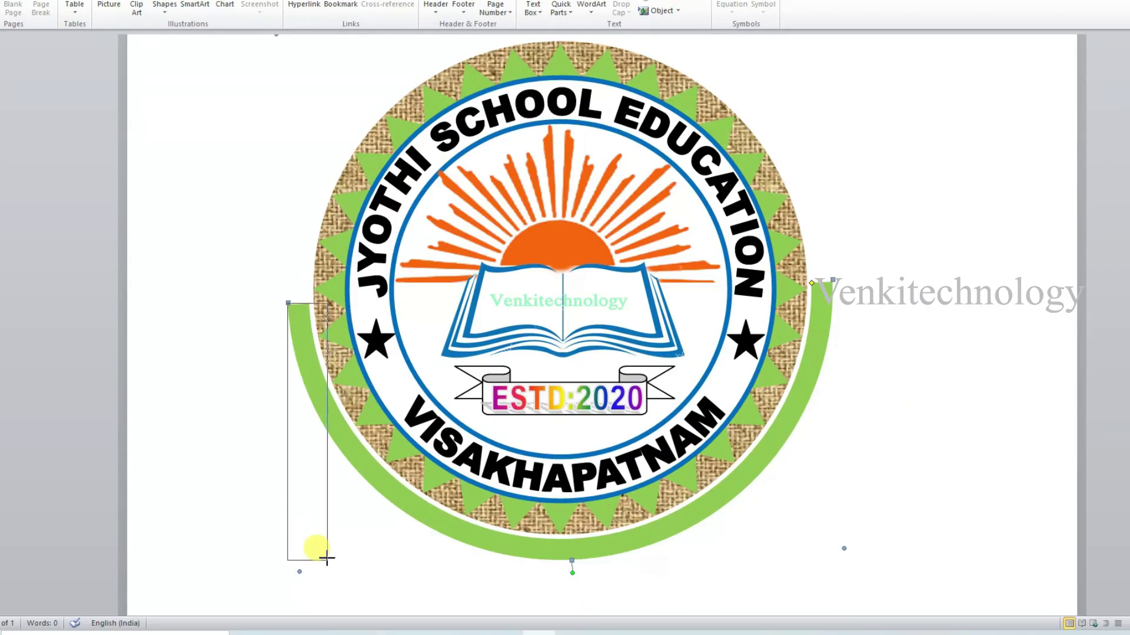
left_click(88, 22)
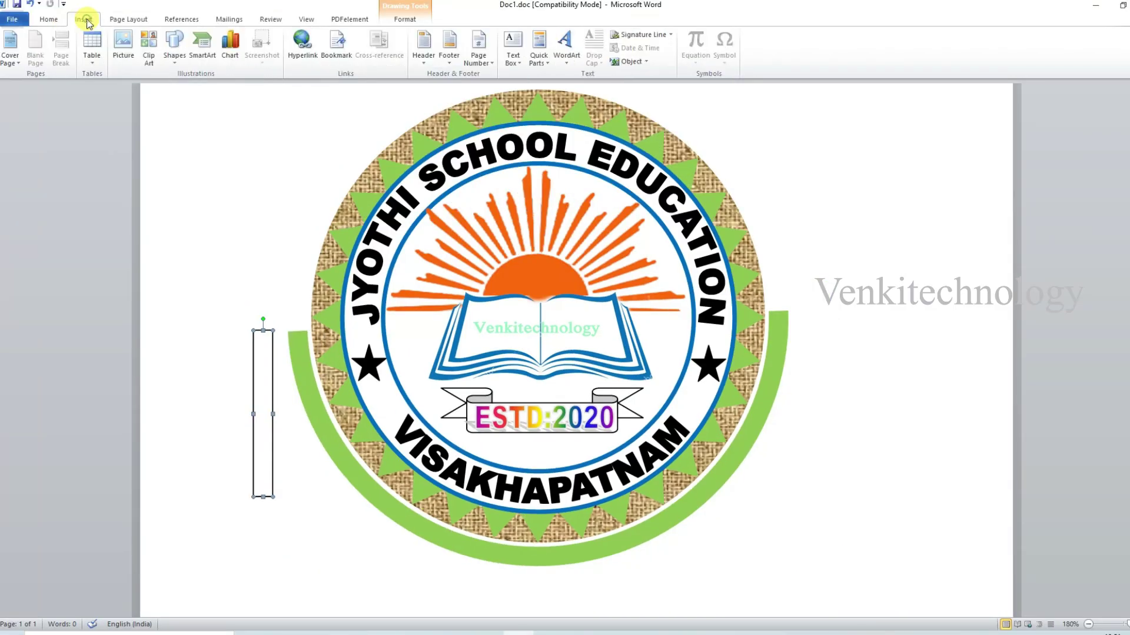
left_click(175, 48)
left_click(291, 144)
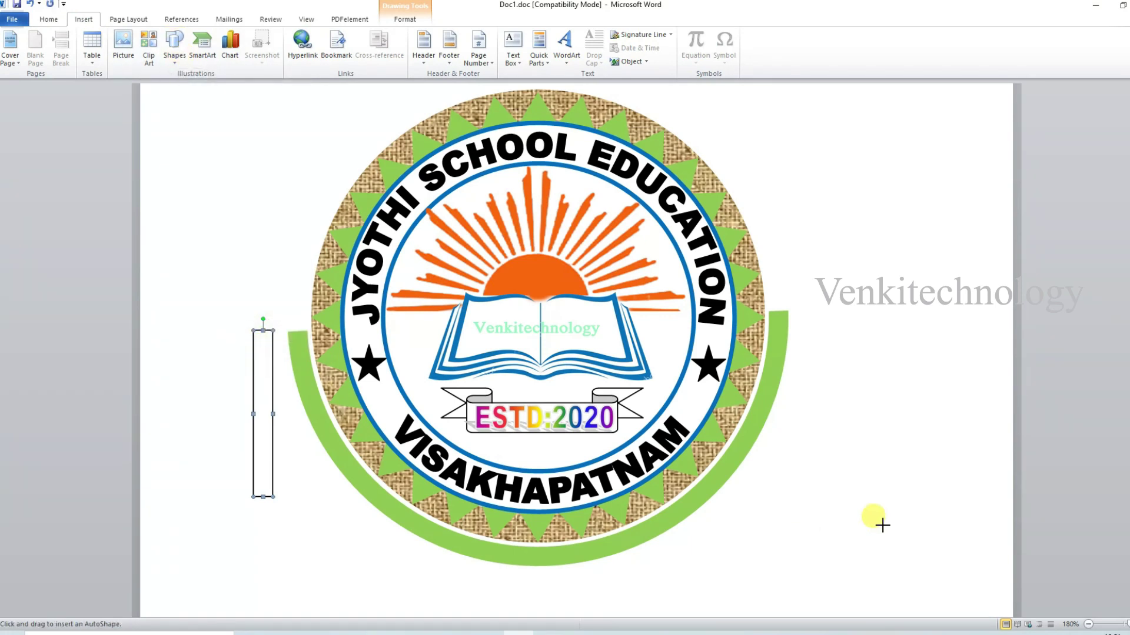
scroll(789, 523, "up", 4, "ctrl")
scroll(492, 596, "up", 3, "ctrl")
scroll(449, 508, "up", 3, "ctrl")
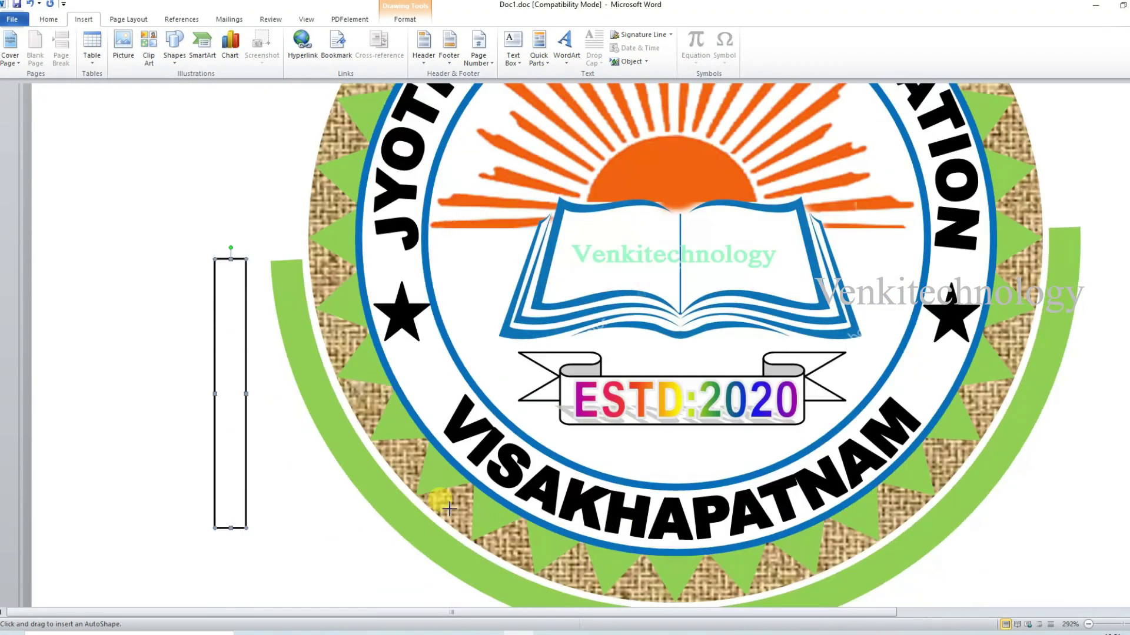
scroll(511, 512, "up", 10, "ctrl")
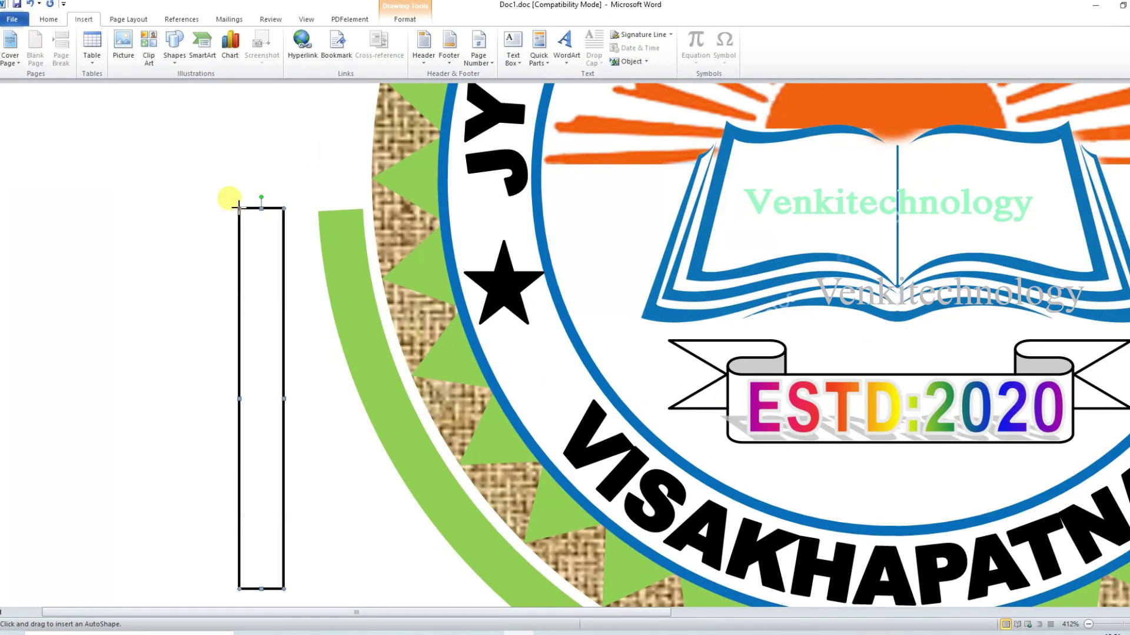
left_click_drag(284, 589, 281, 245)
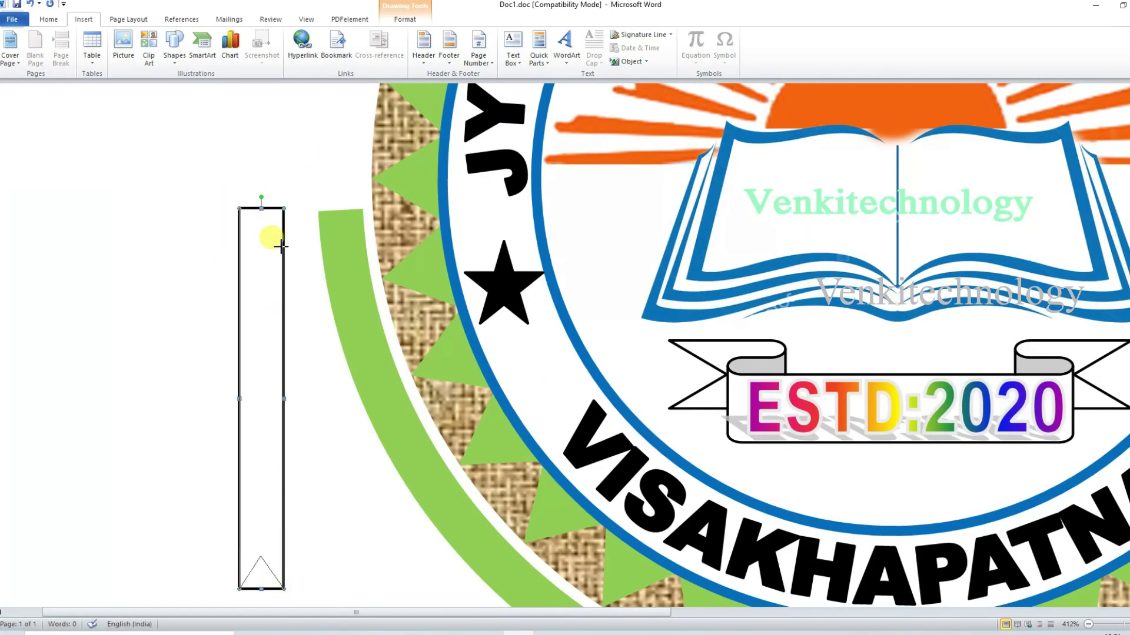
left_click(241, 207)
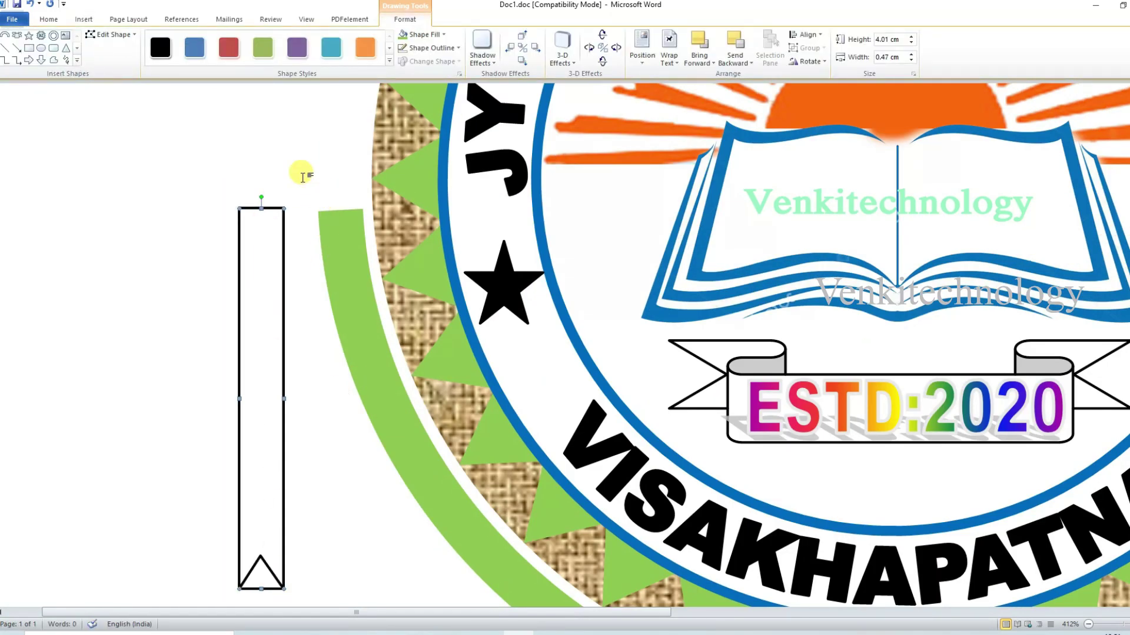
Step: Shift the ribbon tail into place and delete the guide rectangle
left_click_drag(258, 295, 325, 295, "ctrl")
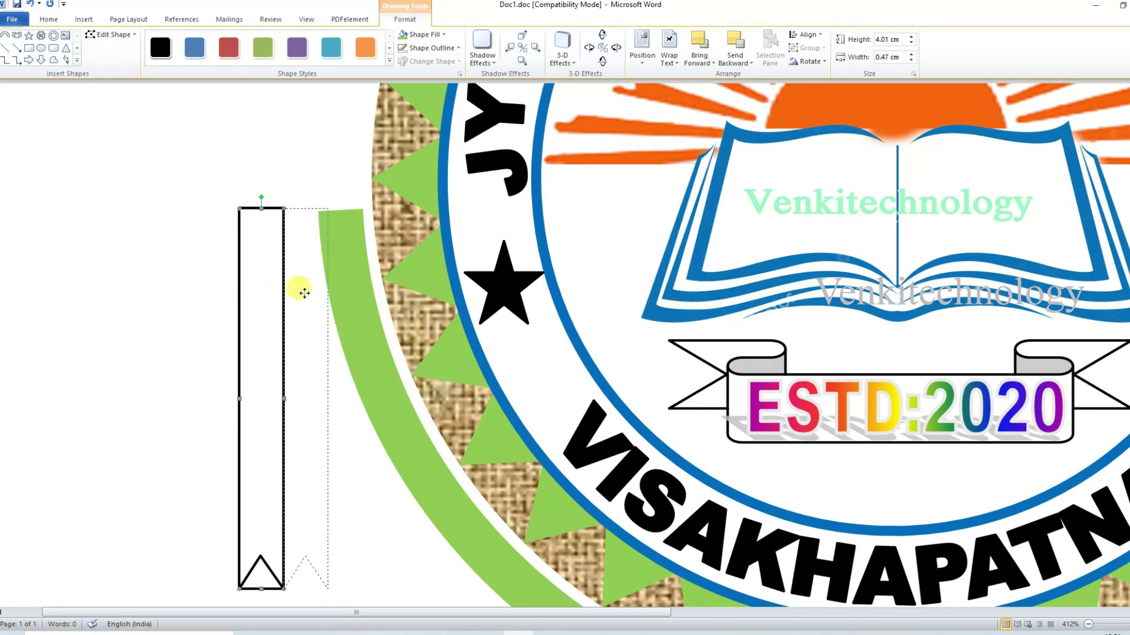
left_click(257, 355)
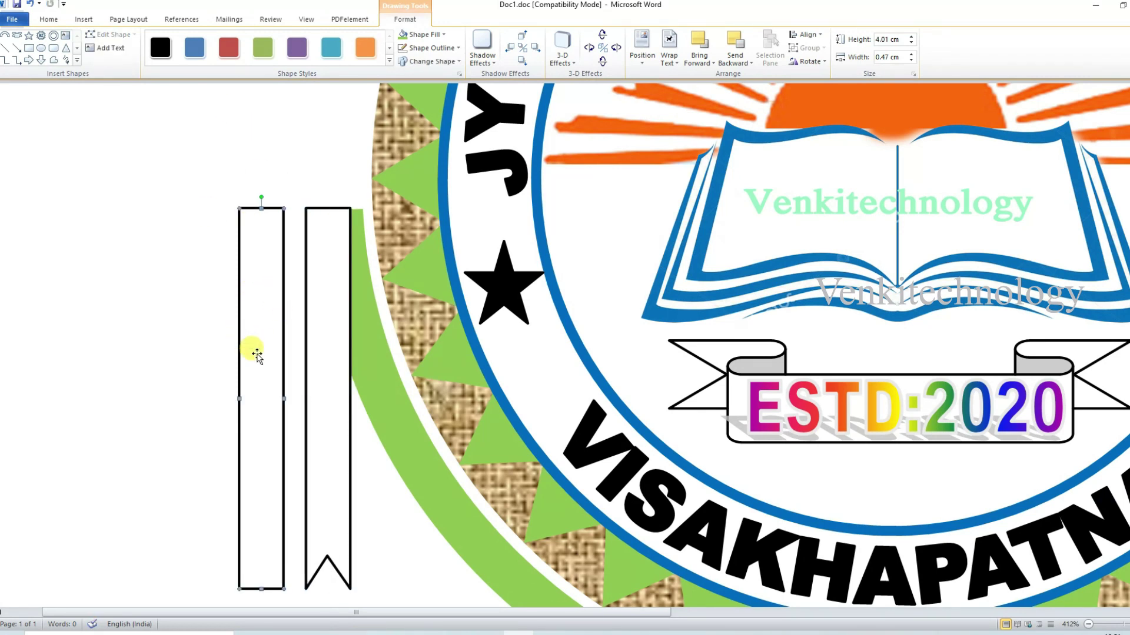
key("Delete")
scroll(315, 368, "down", 5)
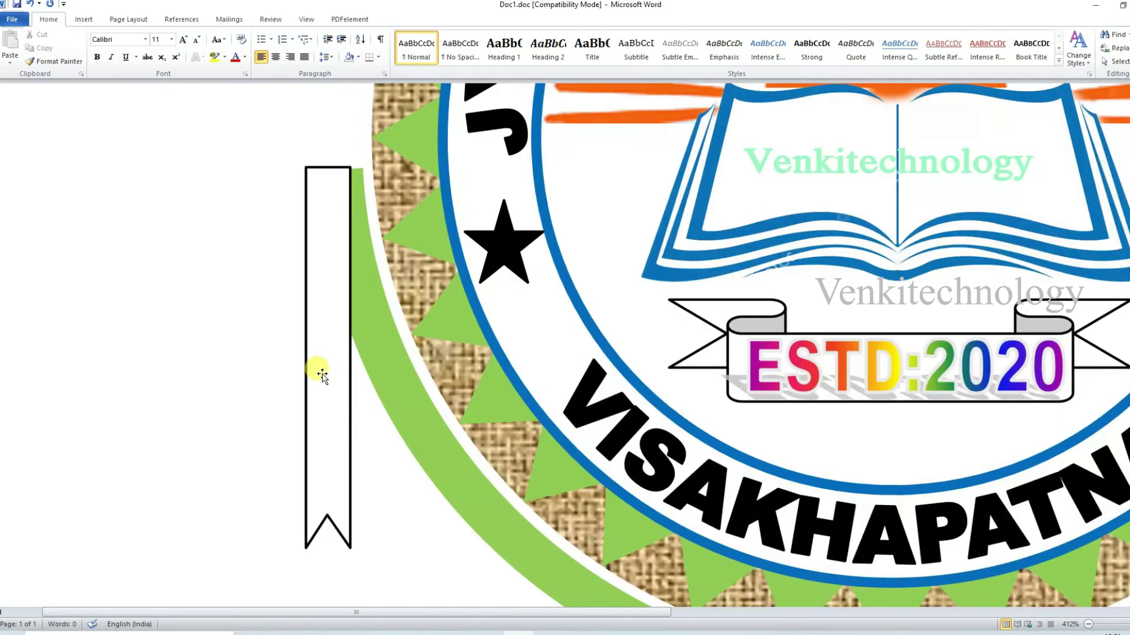
scroll(325, 356, "down", 5)
scroll(323, 328, "up", 3)
left_click_drag(323, 328, 334, 328)
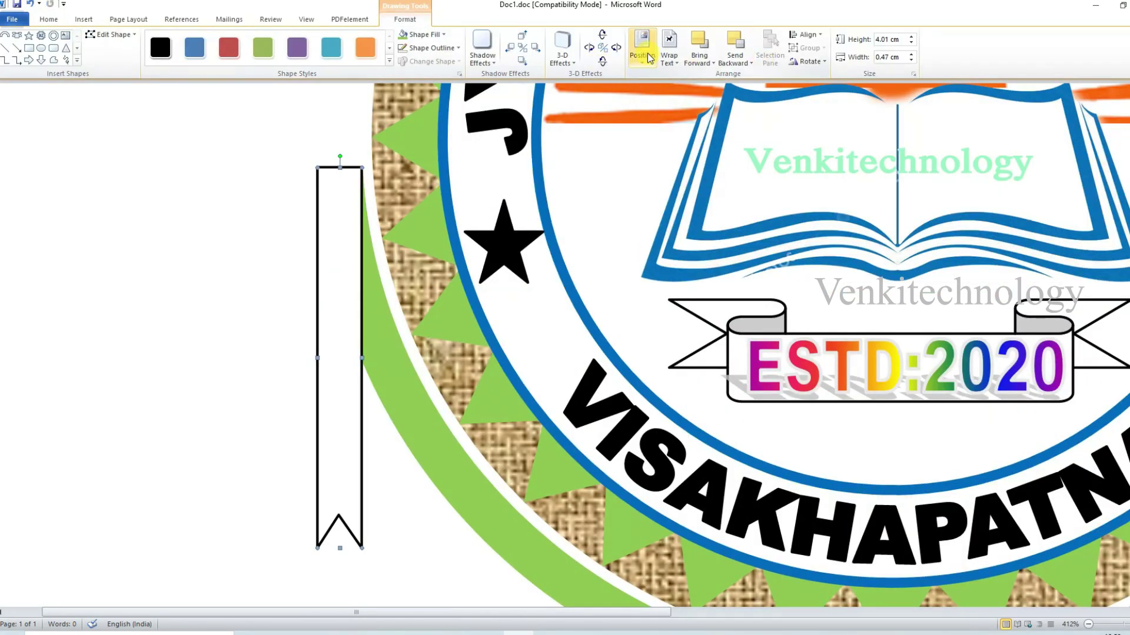
Step: Put the tail behind text, olive green with no outline, and copy it to the arc's right end
left_click(669, 50)
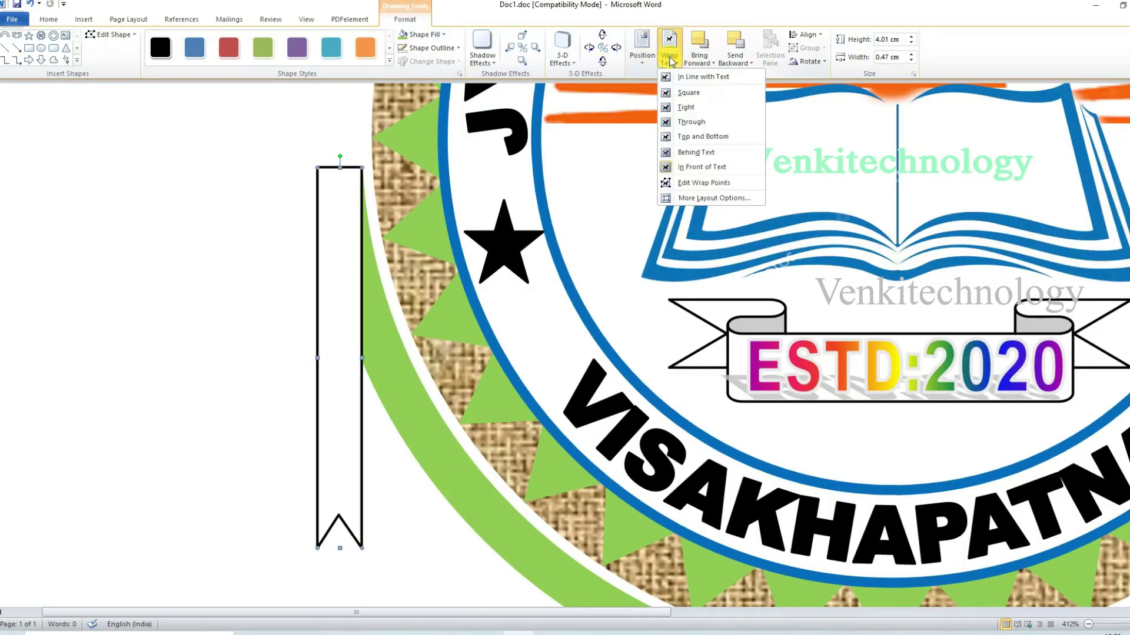
left_click(726, 154)
left_click(422, 34)
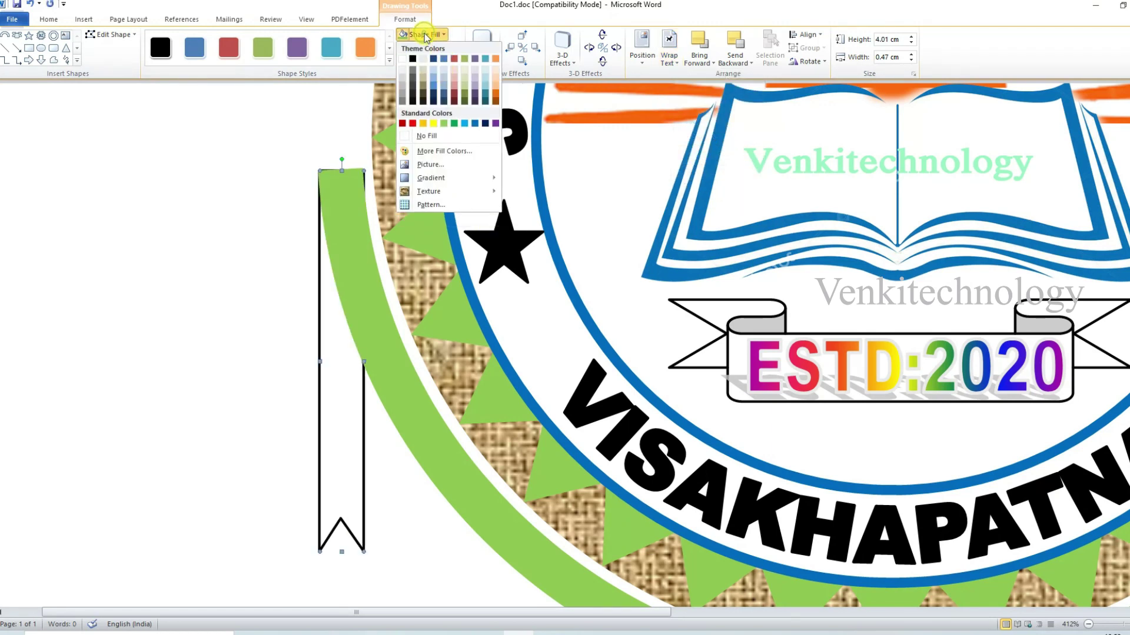
left_click(464, 96)
left_click(455, 48)
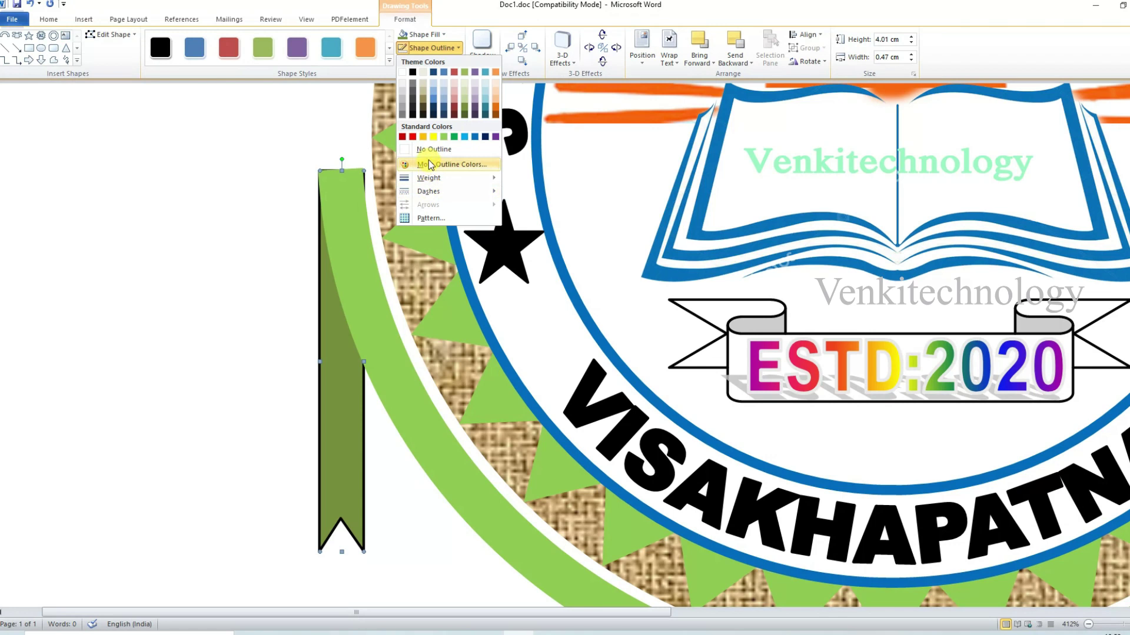
left_click(429, 148)
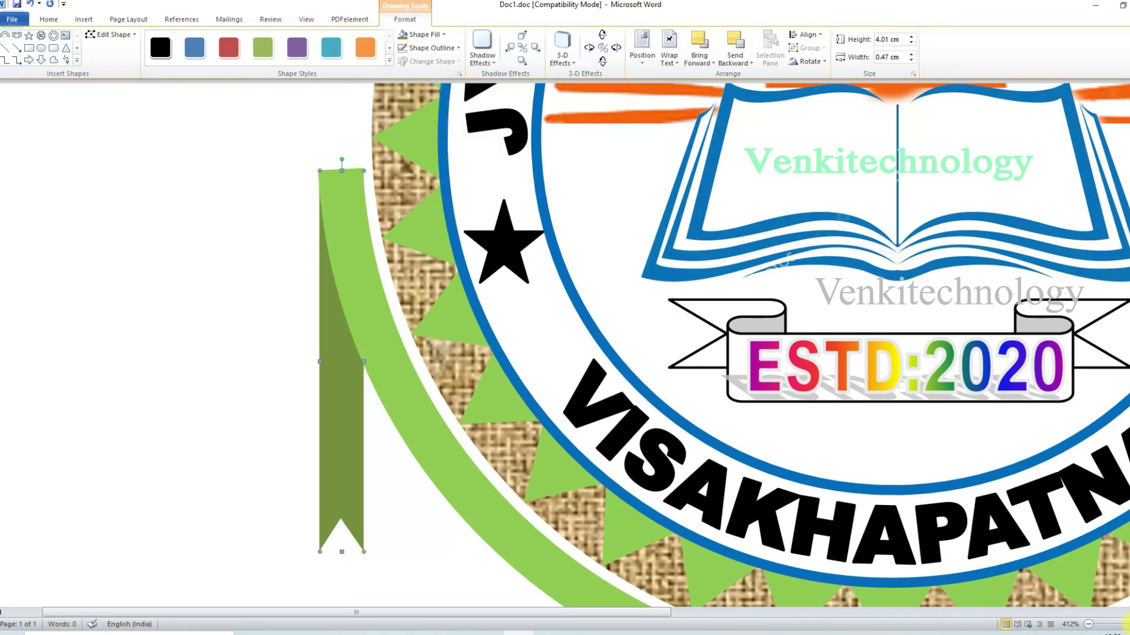
left_click_drag(1125, 625, 1114, 625)
mouse_move(362, 419)
left_mouse_down()
mouse_move(744, 416)
mouse_move(736, 400)
left_mouse_up()
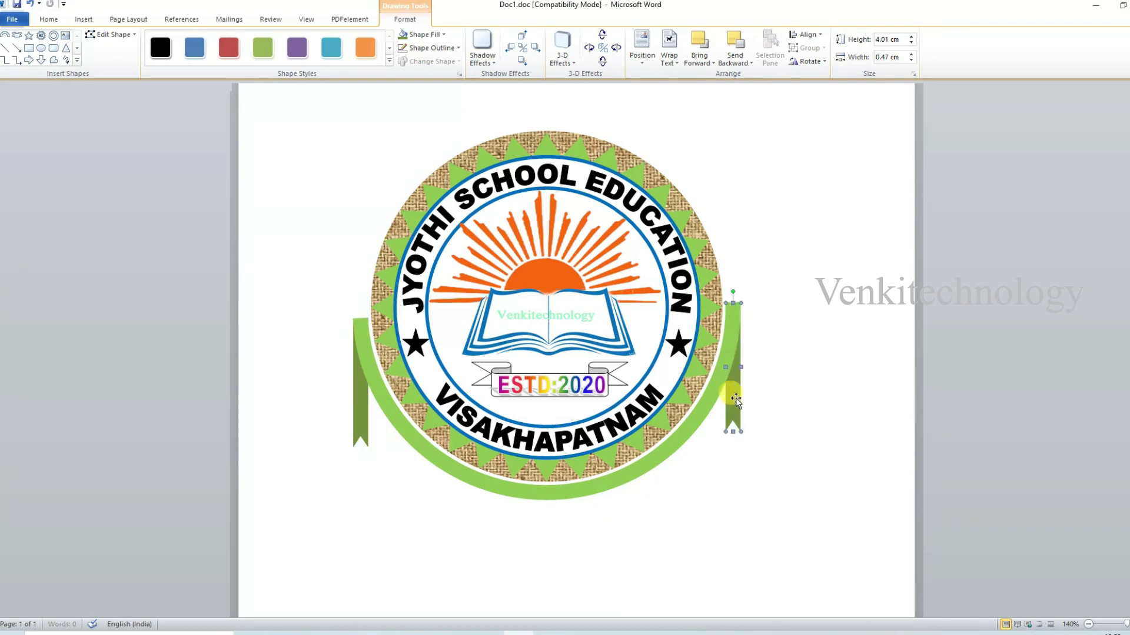
Step: Give the logo's outer circle a Green marble texture fill
left_click(620, 530)
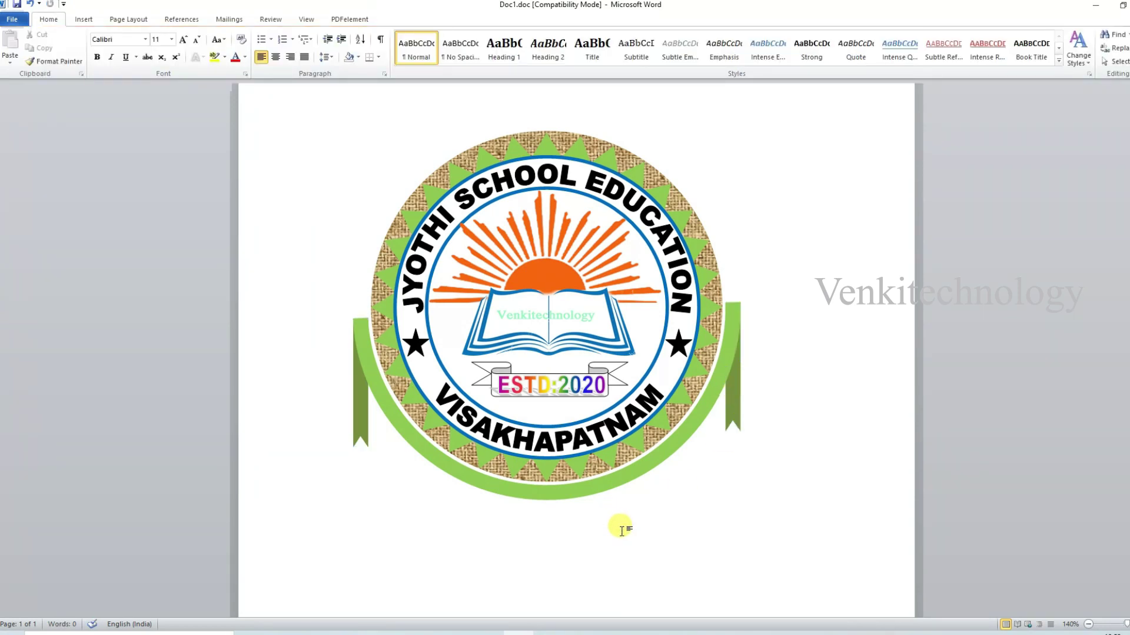
left_click(518, 137)
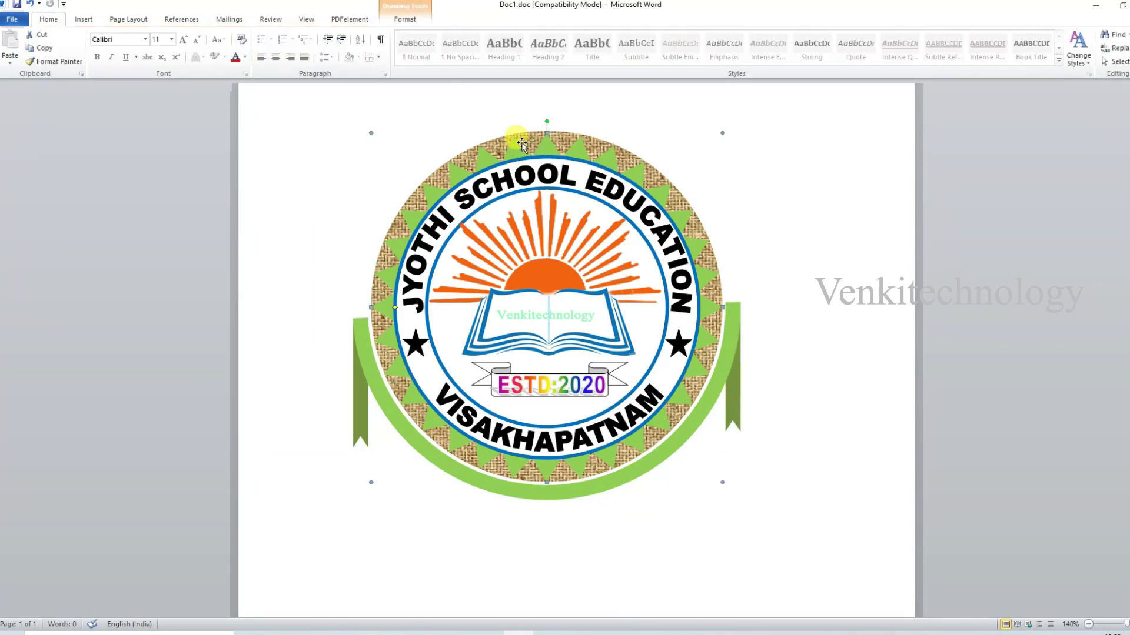
left_click(430, 33)
left_click(423, 165)
Step: Give the outer circle a purple outline, then scroll down the page
left_click(370, 397)
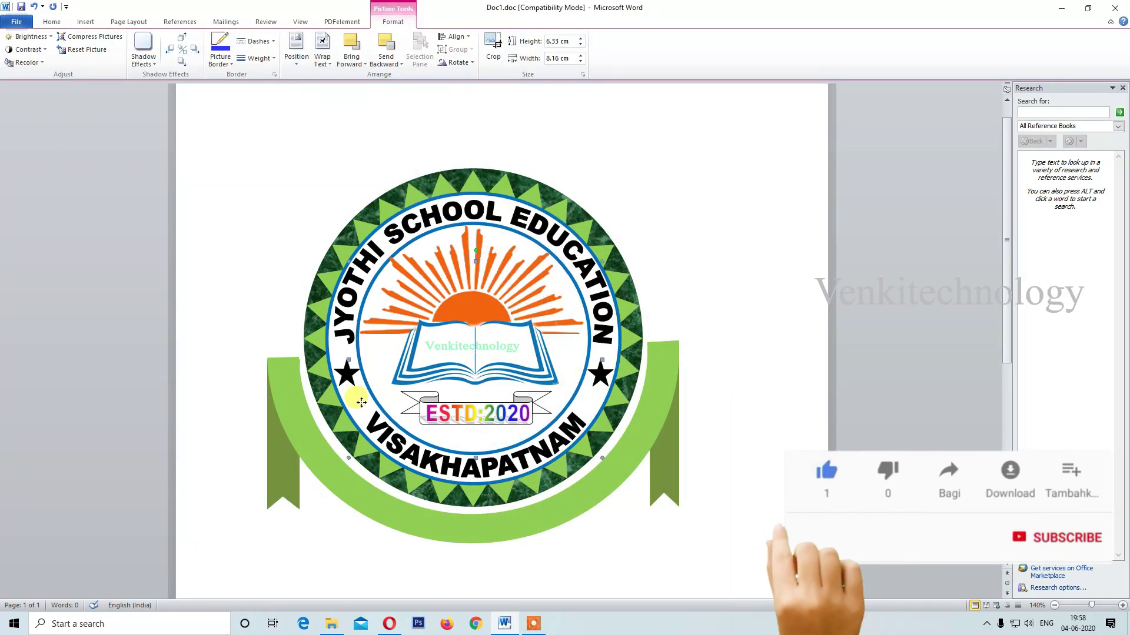
left_click(455, 196)
left_click(422, 50)
left_click(484, 136)
left_click(646, 133)
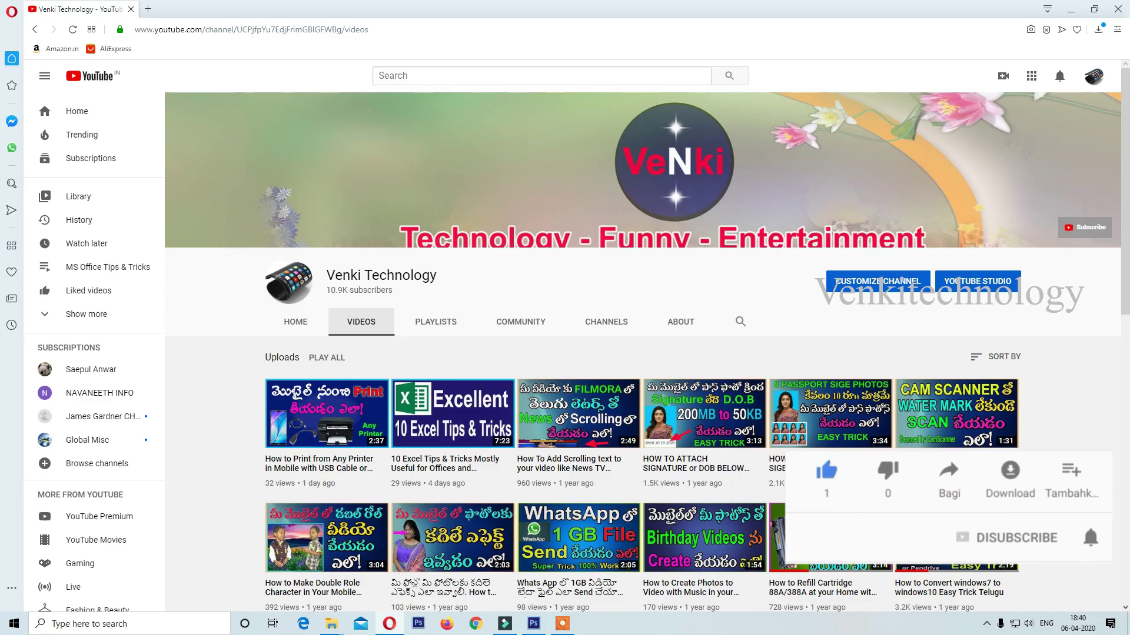
scroll(642, 353, "down", 3)
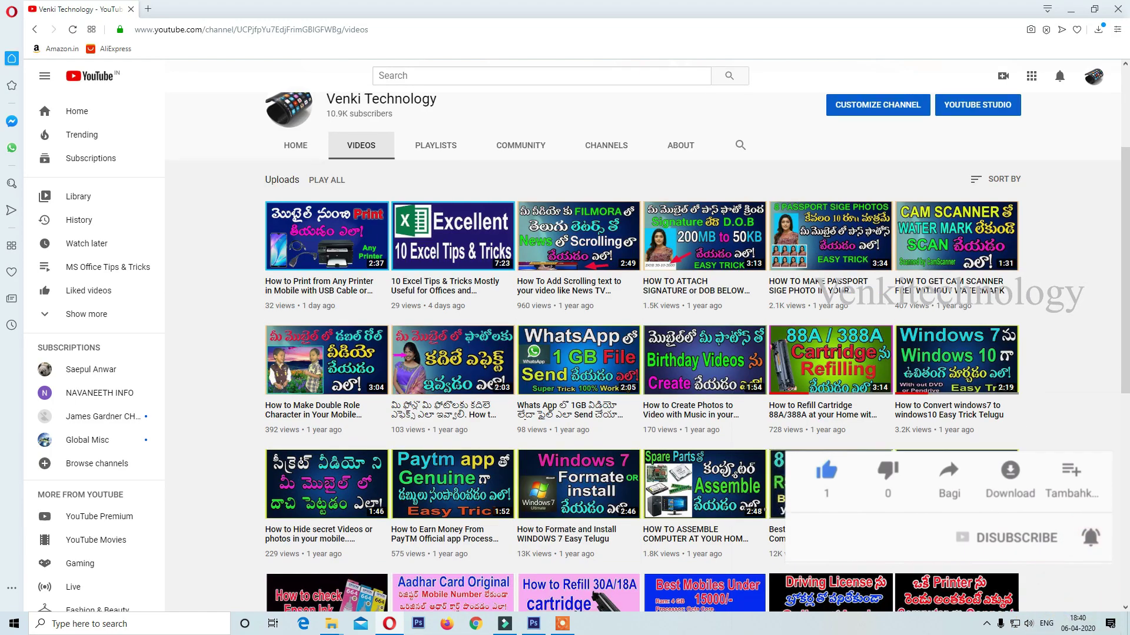
scroll(641, 365, "down", 3)
scroll(642, 365, "down", 4)
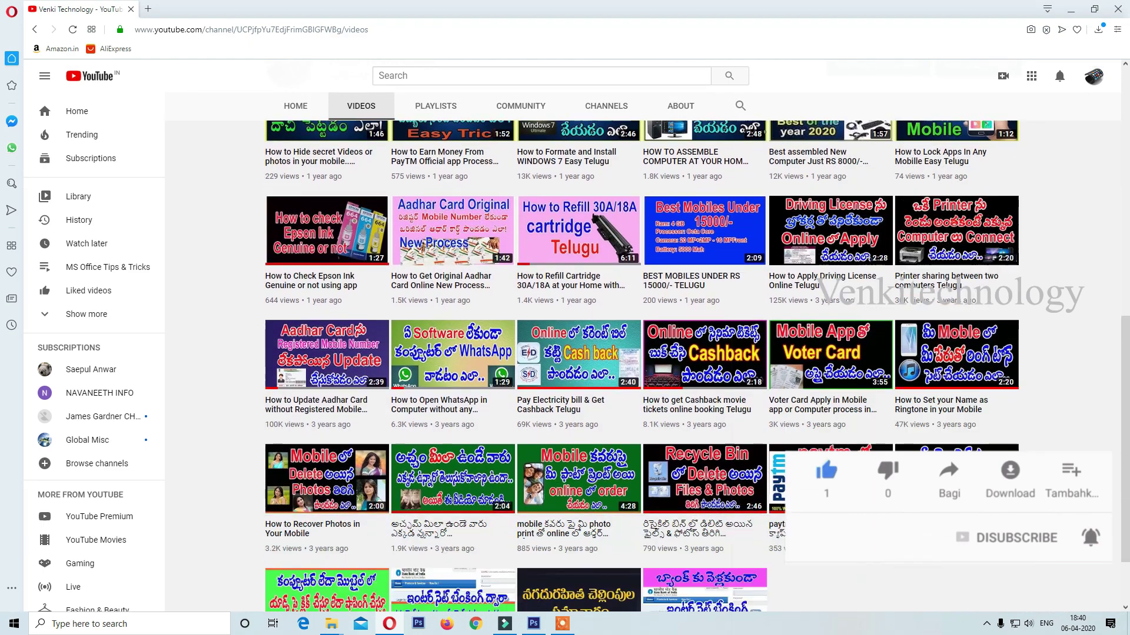